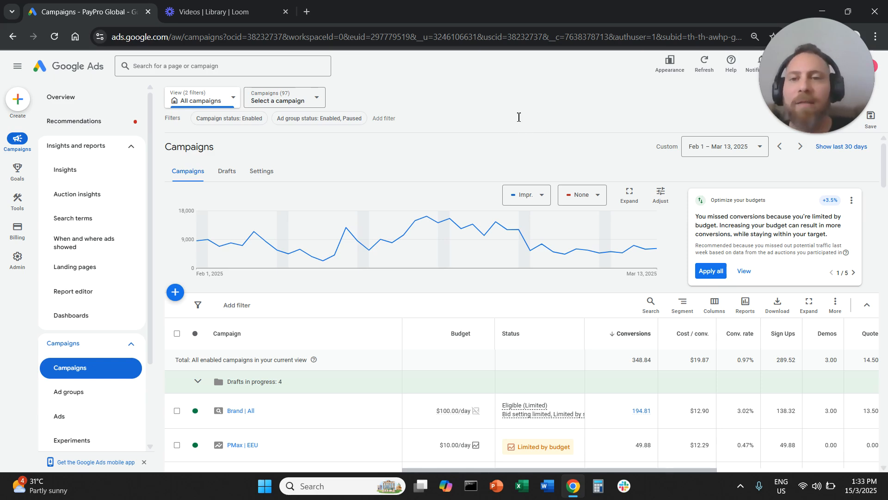
Open the placement exclusion lists in the account's shared library
mouse_move(20, 209)
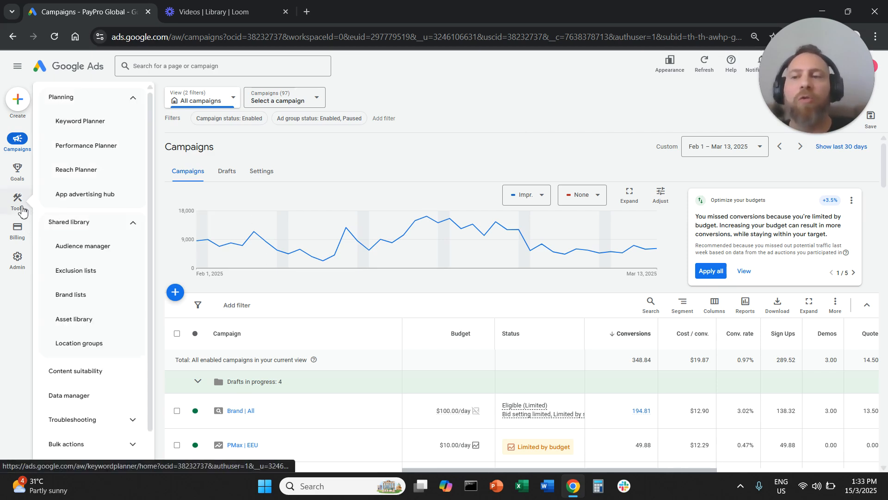
click(20, 203)
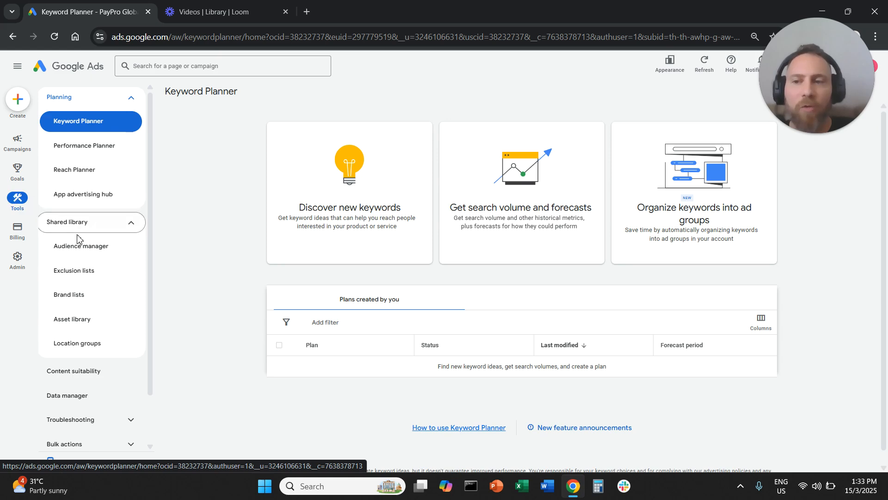
click(130, 230)
click(131, 230)
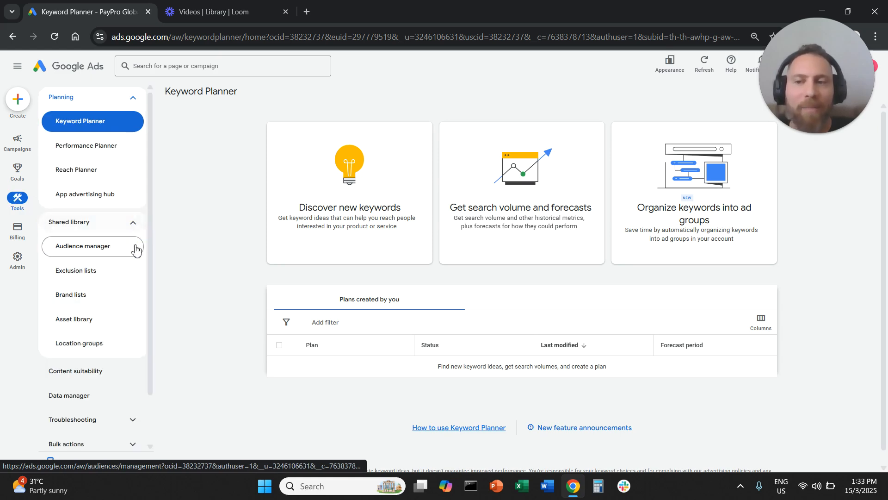
click(111, 280)
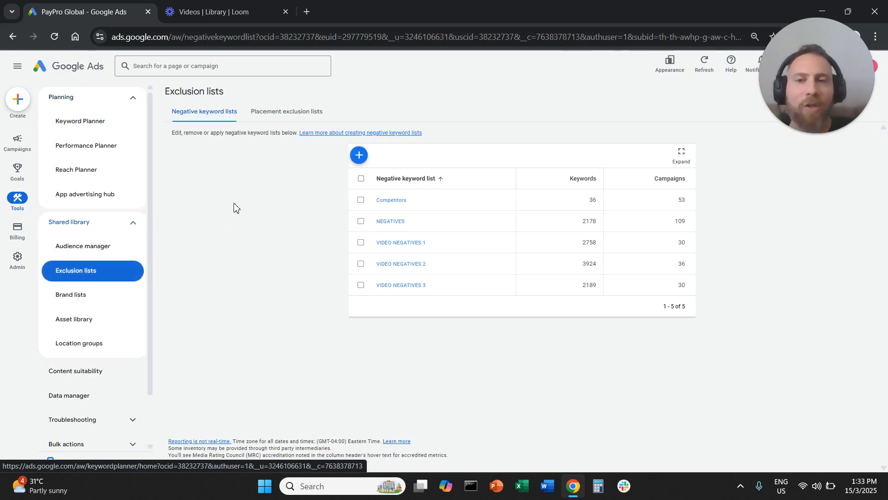
click(285, 113)
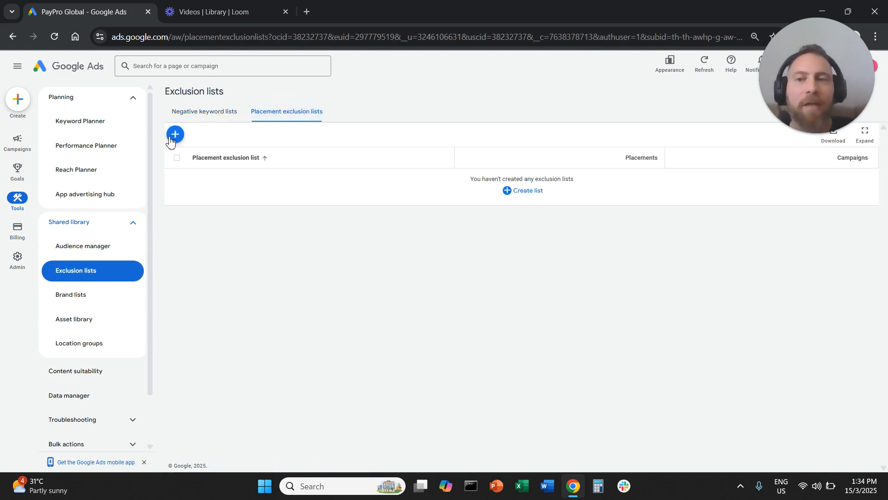
Start a new placement exclusion list named "Placement Exclusions"
click(175, 135)
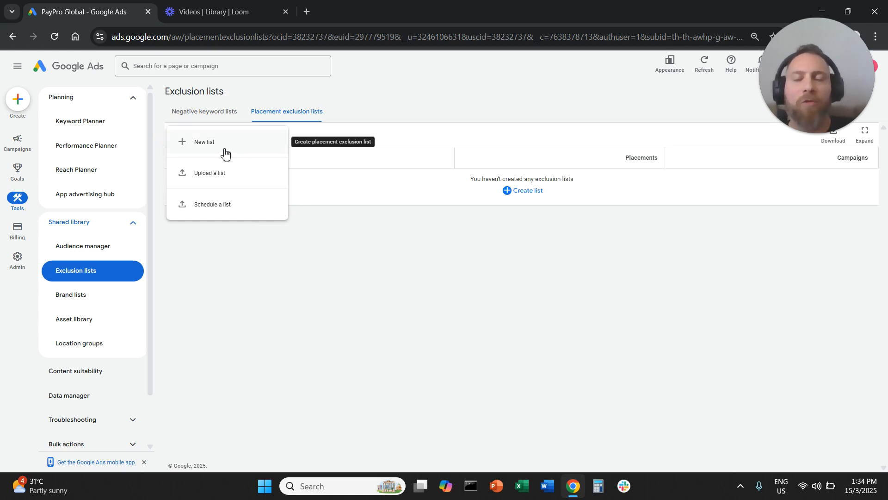
click(225, 143)
click(217, 173)
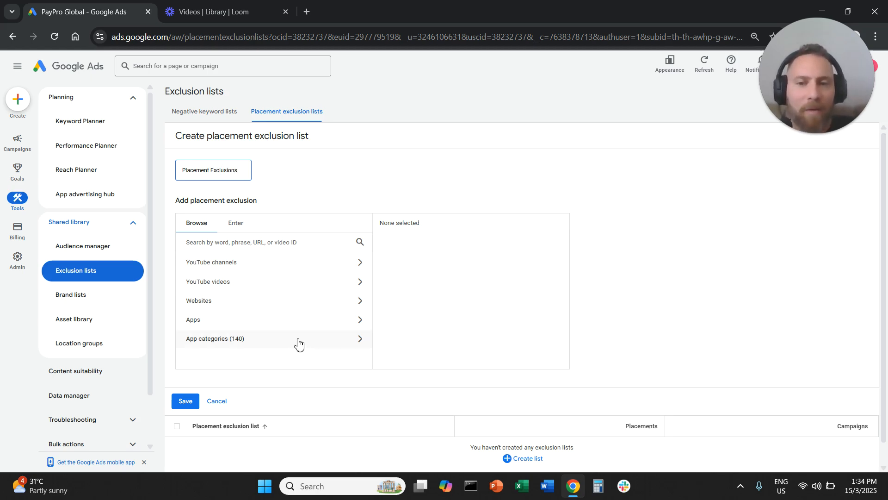
Search website placements for test.com and add reismonkey.nl, putovnica.net and fr.lastminute.com to the exclusions
click(297, 302)
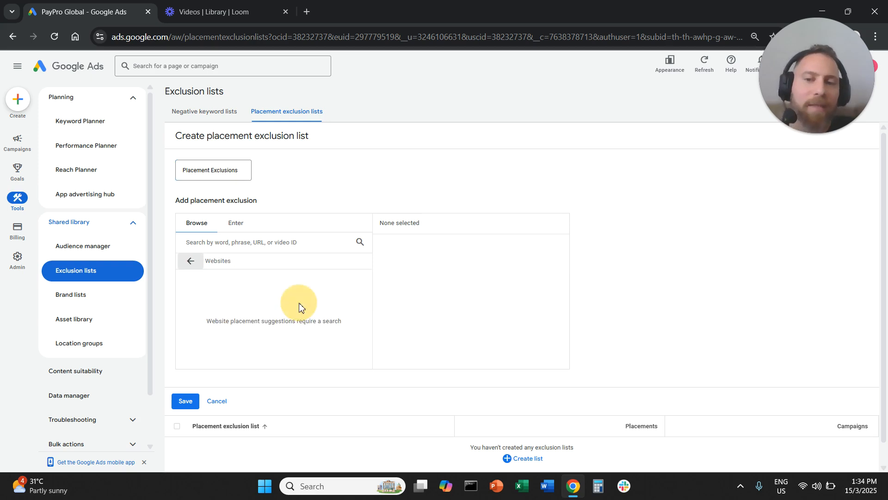
click(270, 240)
text(test.com)
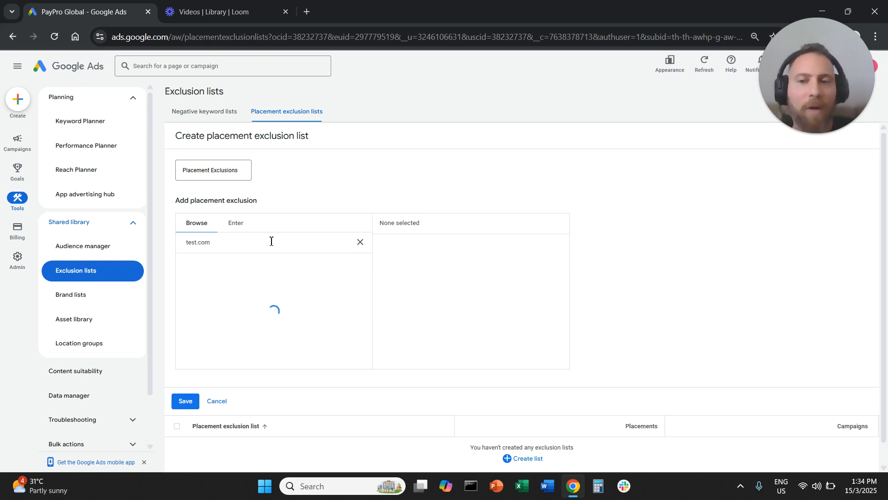
click(191, 285)
click(191, 310)
click(206, 333)
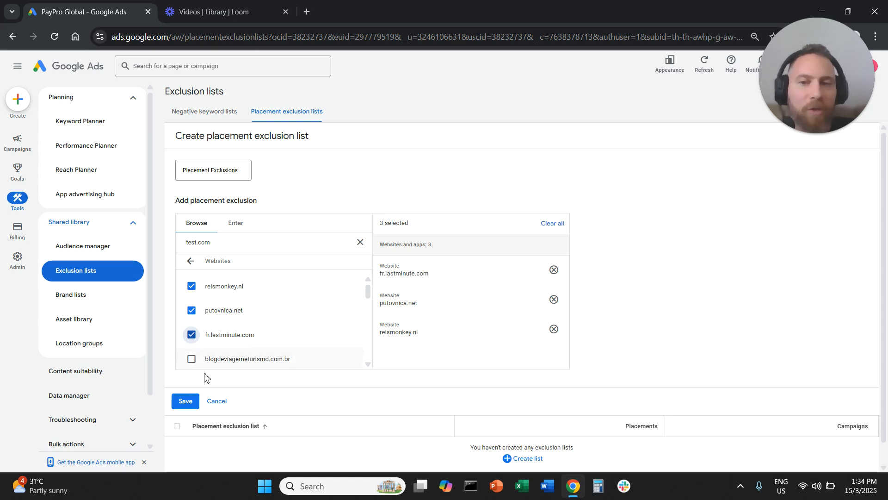
Examine the YouTube channel, app and app category suggestions for test.com, and the app categories without a search term
click(190, 260)
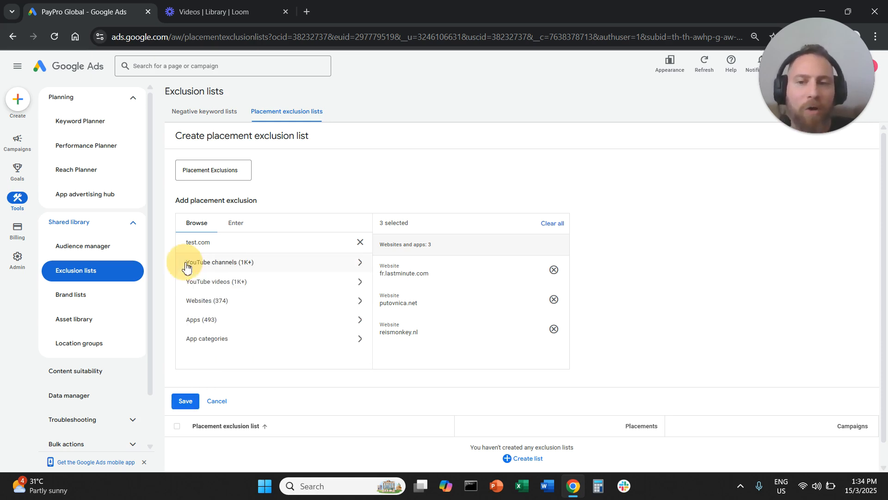
click(277, 263)
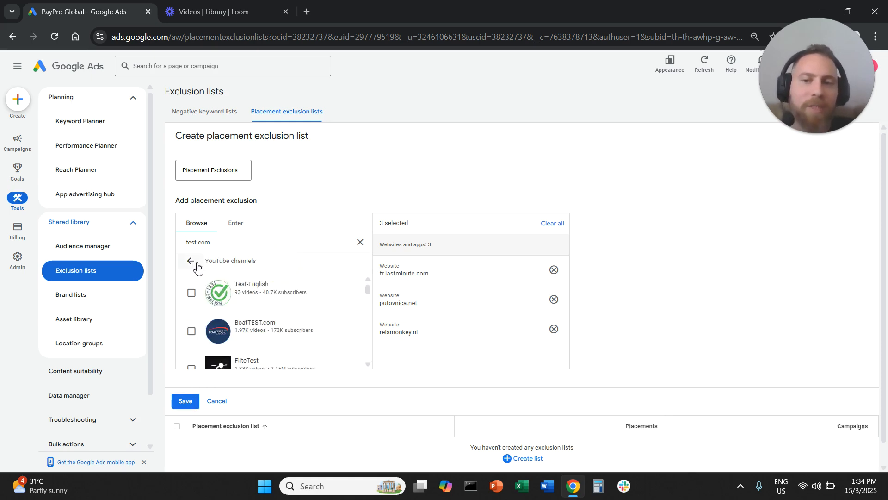
click(190, 261)
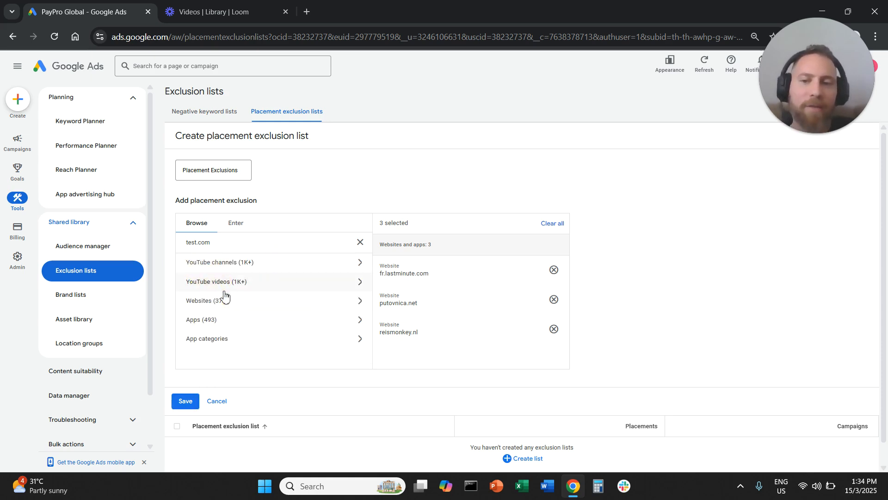
click(250, 324)
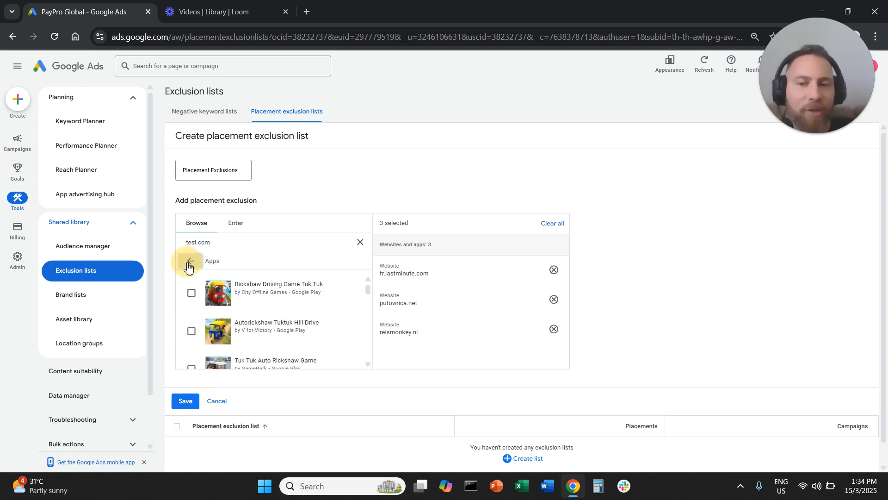
click(191, 260)
click(241, 344)
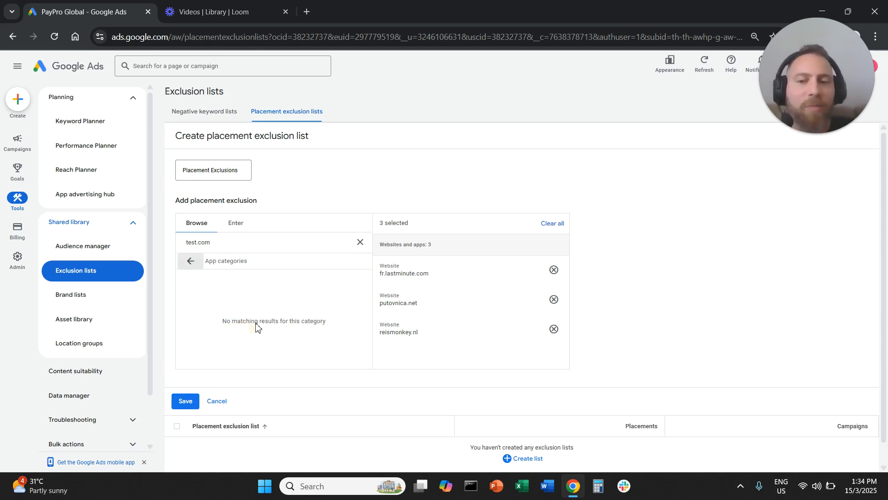
click(191, 261)
click(360, 242)
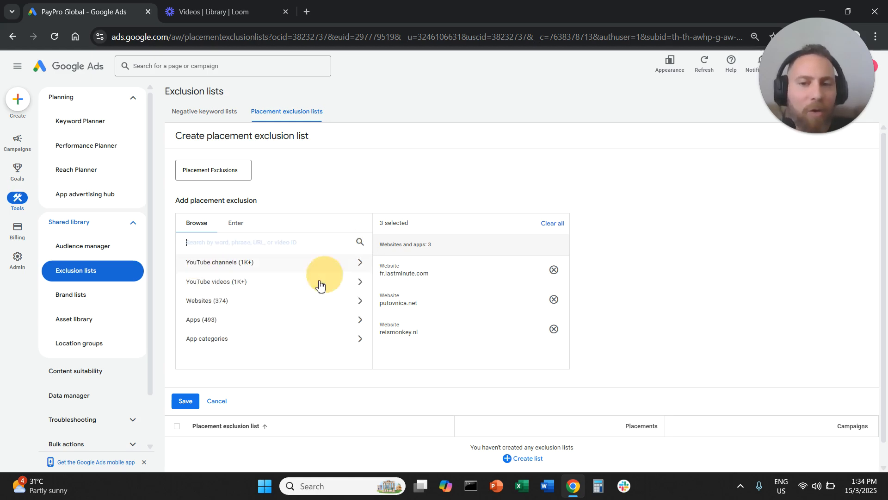
click(271, 341)
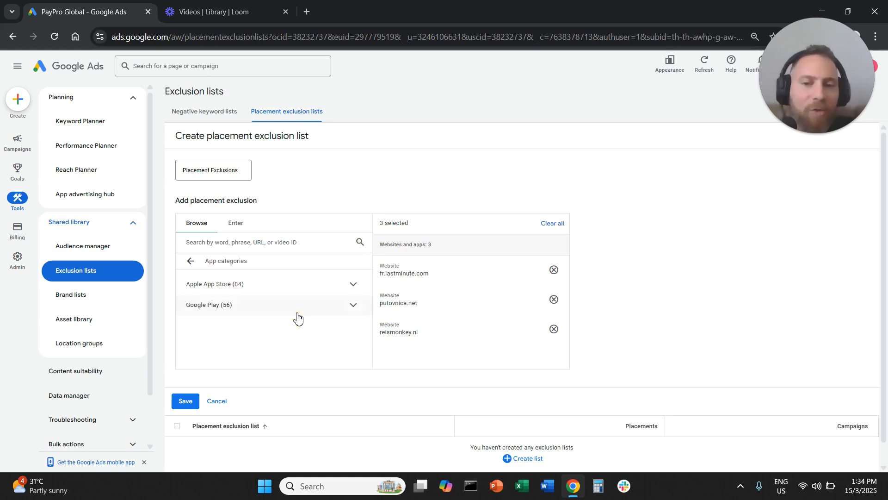
scroll(296, 301, down, 1)
click(190, 240)
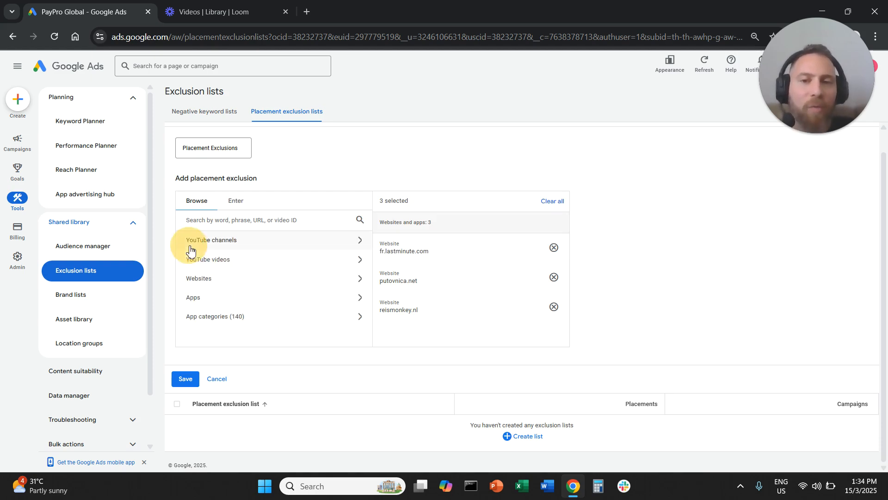
Save the new placement exclusion list
click(185, 378)
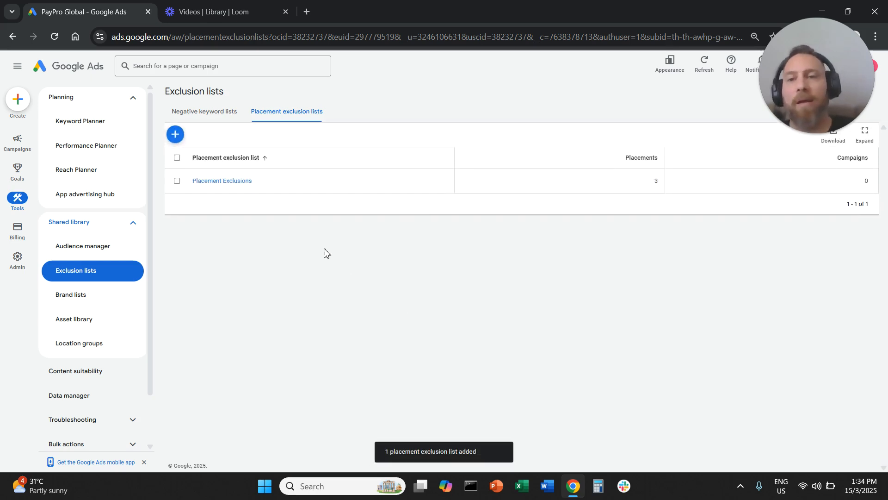
Try to apply the Placement Exclusions list to the Display | Placements | Top and Display | Remarketing | Top campaigns
click(176, 185)
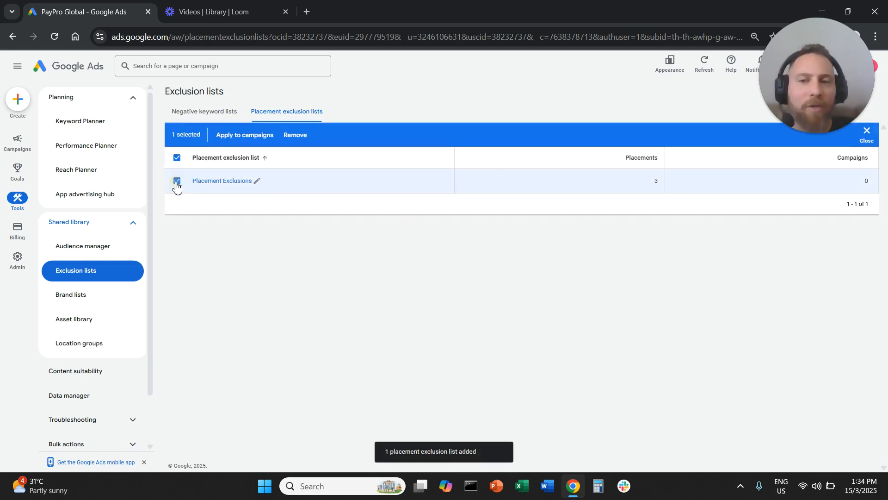
click(235, 137)
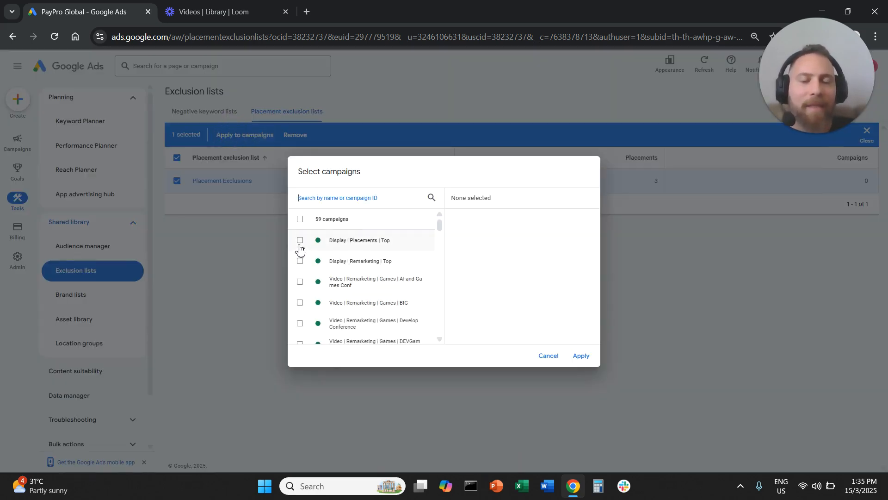
click(299, 242)
click(300, 261)
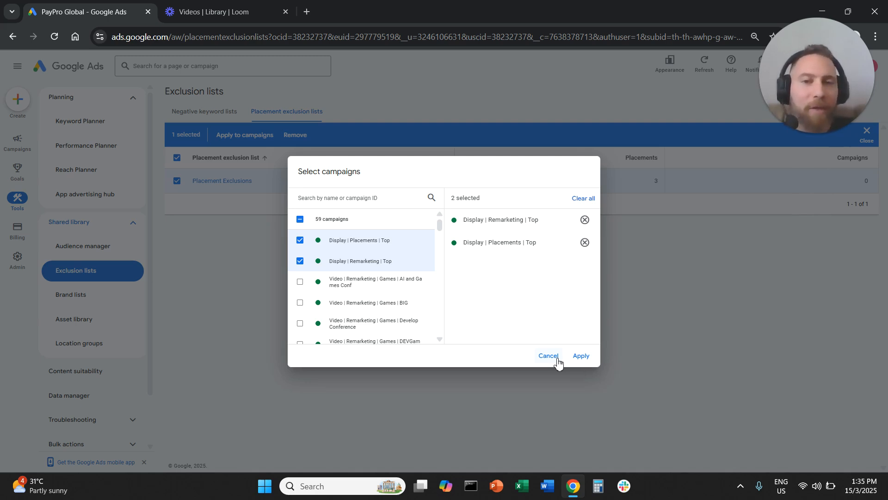
click(557, 362)
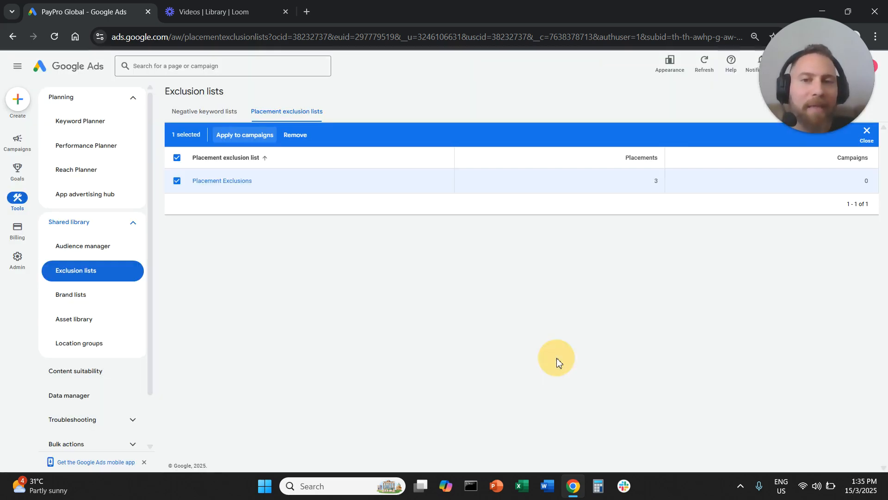
click(177, 158)
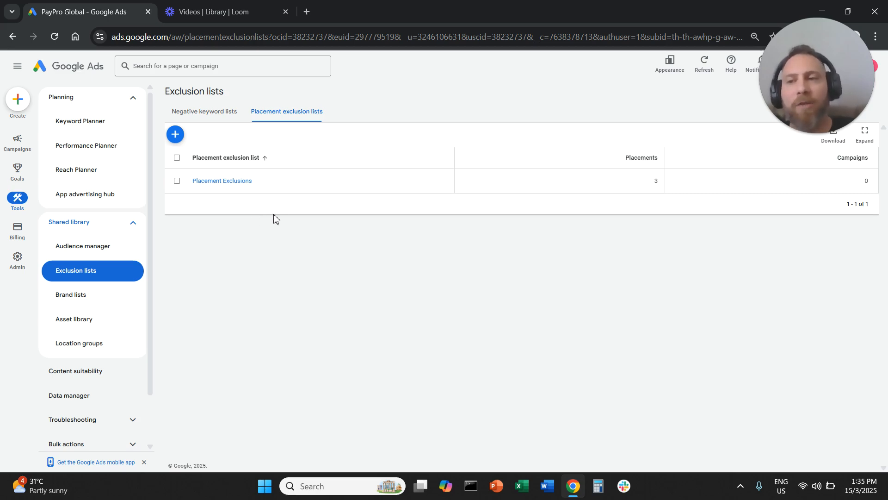
Open the Display | Remarketing | Top campaign from the list of all campaigns
click(22, 156)
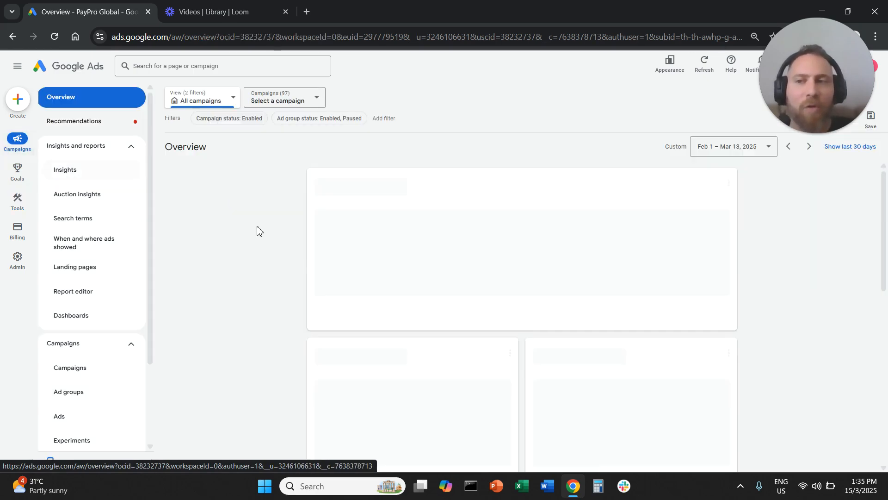
mouse_move(17, 202)
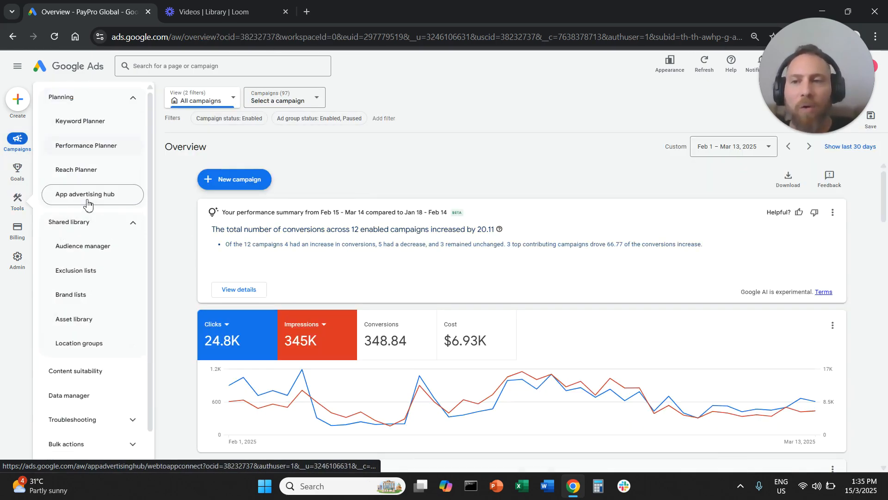
click(137, 107)
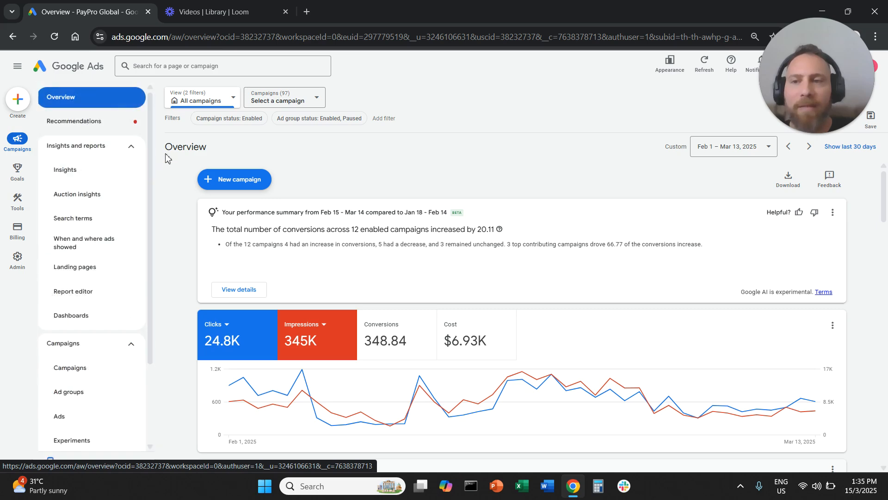
click(69, 370)
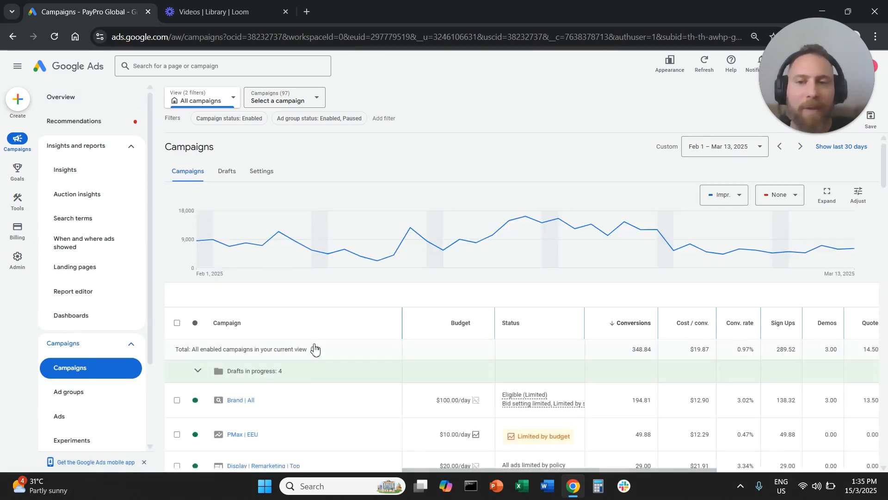
scroll(275, 403, down, 1)
click(266, 420)
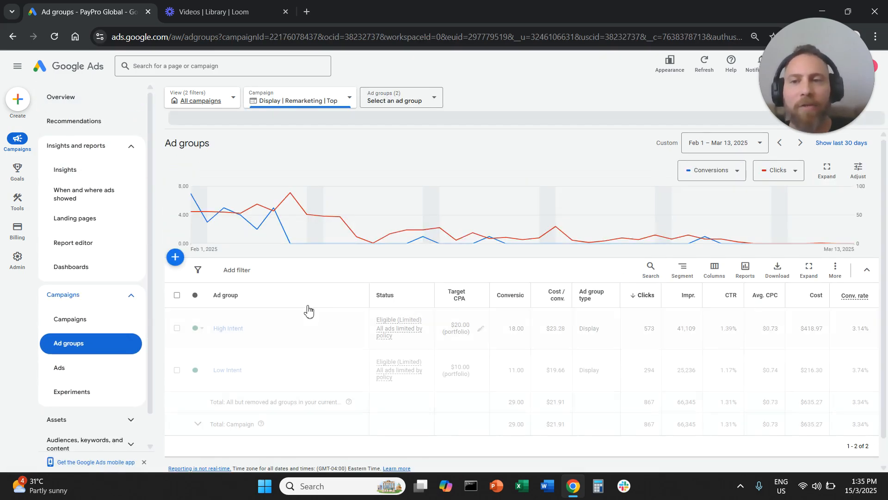
Download the campaign's report on where its ads showed as a .csv file
click(99, 200)
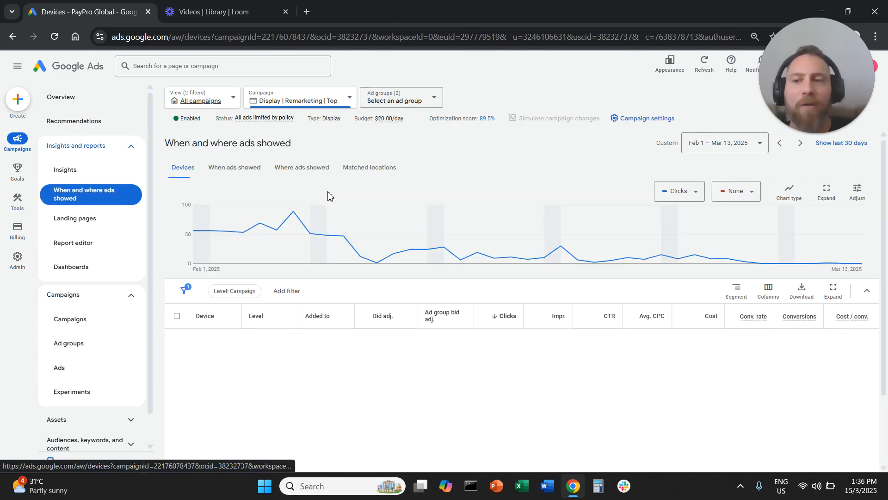
click(316, 177)
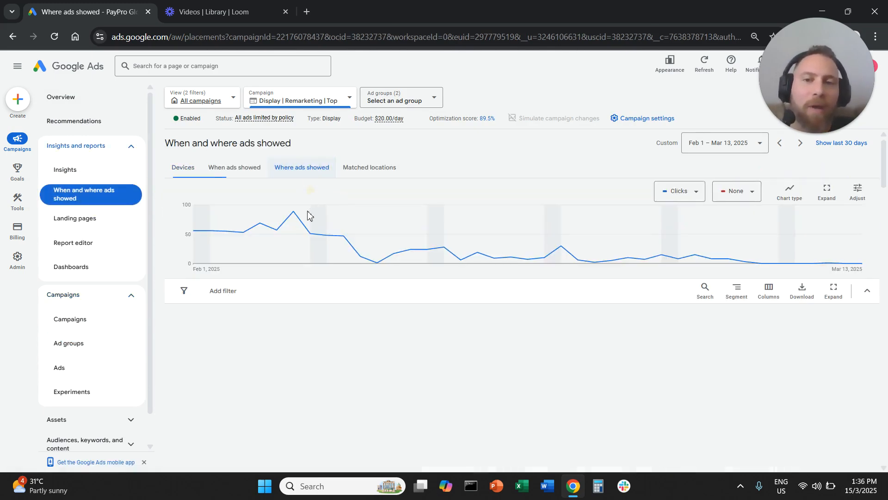
click(802, 290)
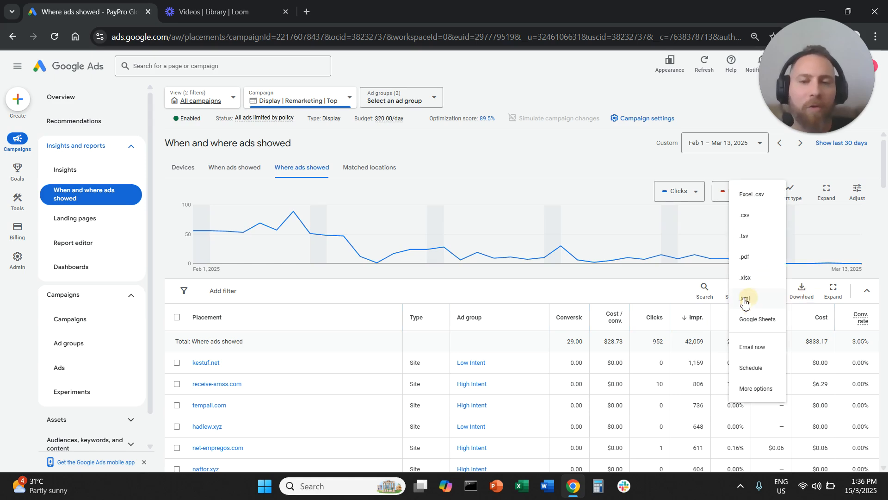
click(760, 219)
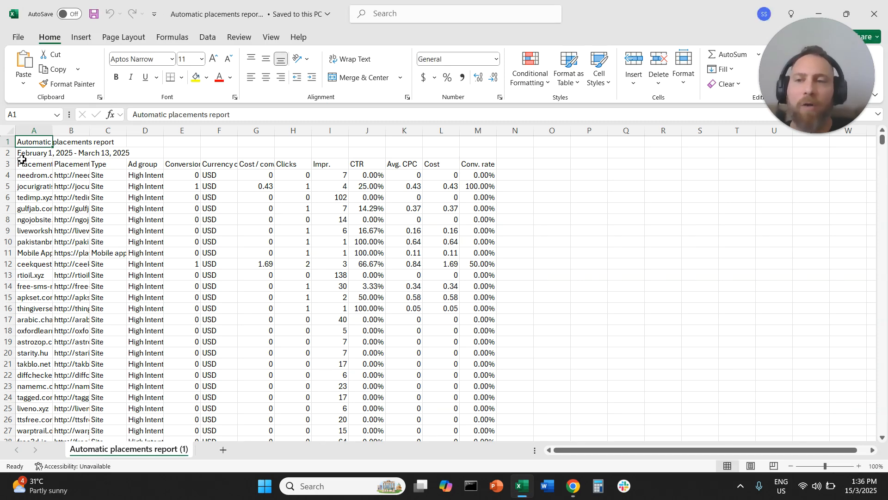
Widen the Placement column of the report and copy the placements from needrom.com through pakistanbrands.com
drag(53, 134, 152, 134)
drag(88, 186, 83, 342)
click(83, 320)
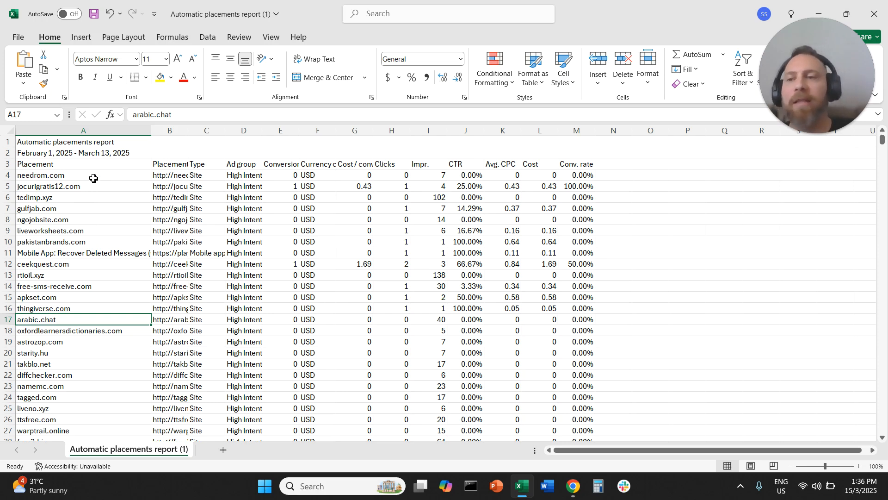
drag(95, 176, 90, 241)
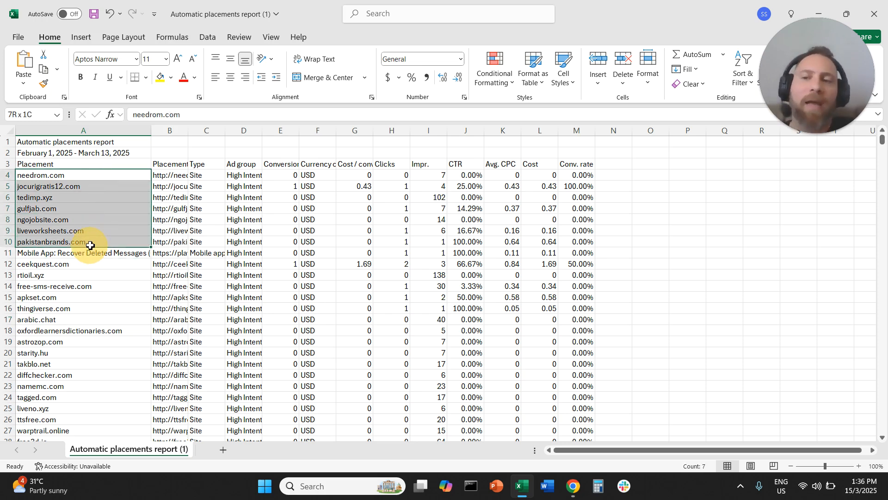
right_click(93, 197)
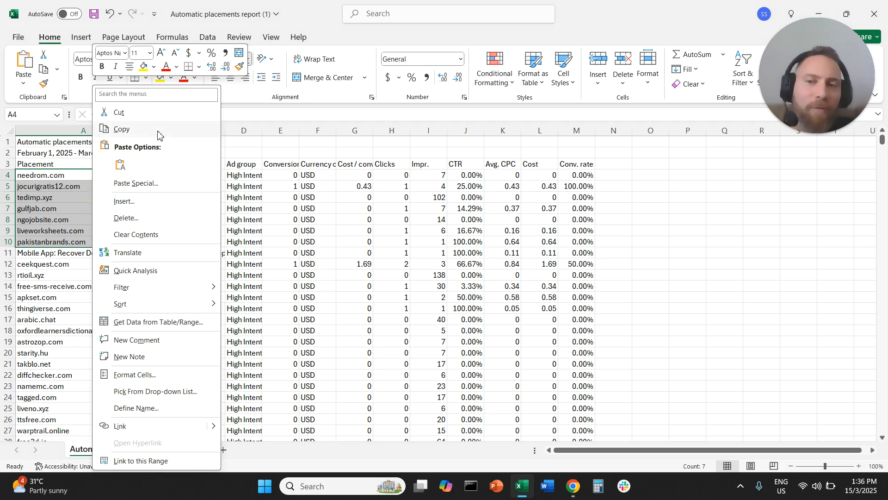
click(155, 130)
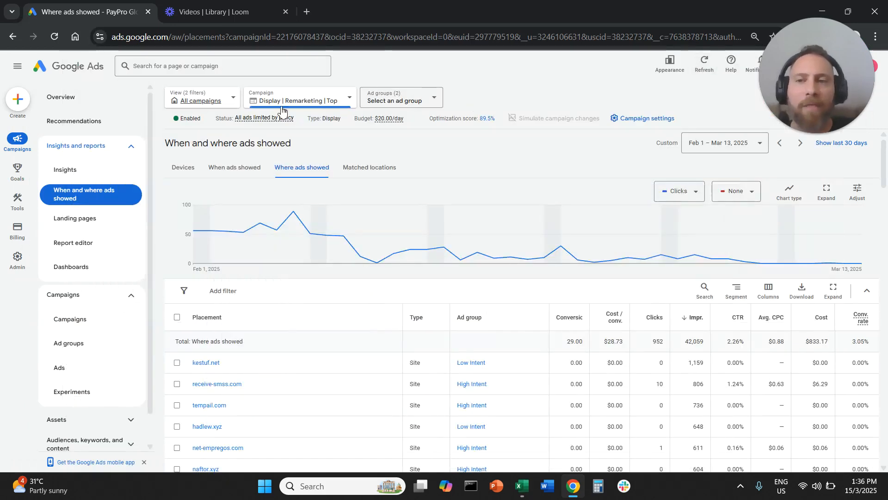
Switch to Google Ads and open the Placement Exclusions list from the shared library's placement exclusion lists
mouse_move(26, 196)
click(87, 171)
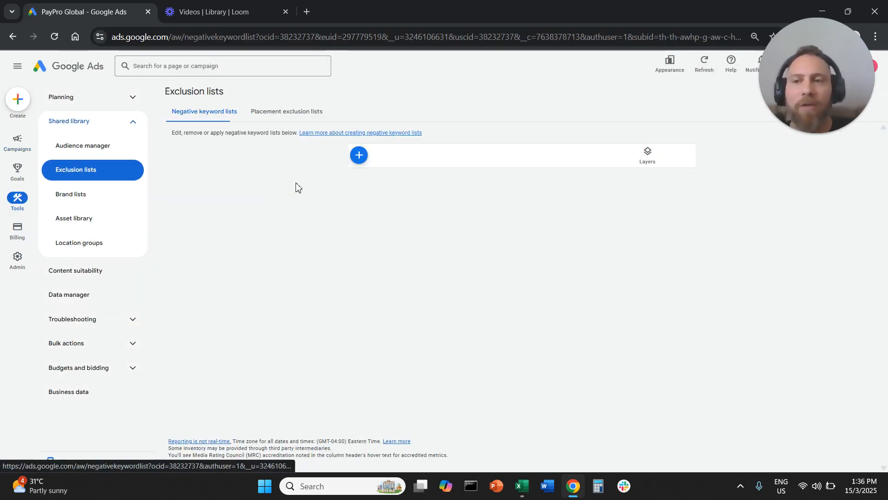
click(286, 114)
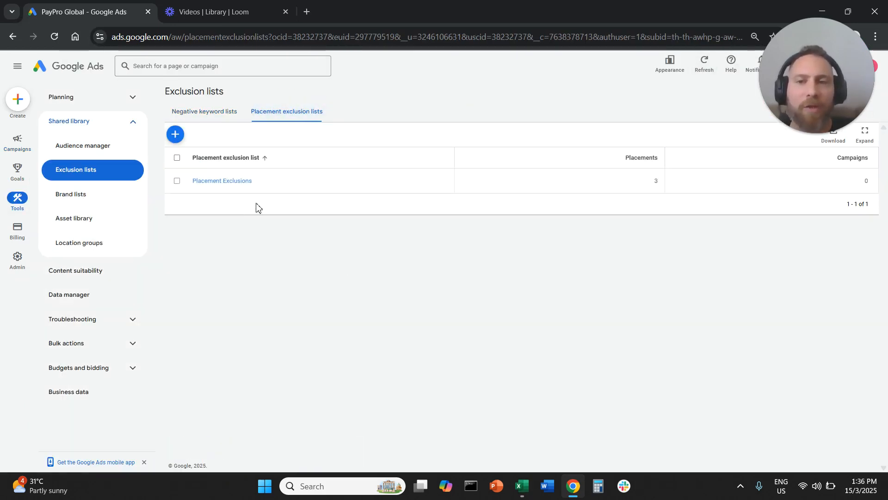
click(233, 182)
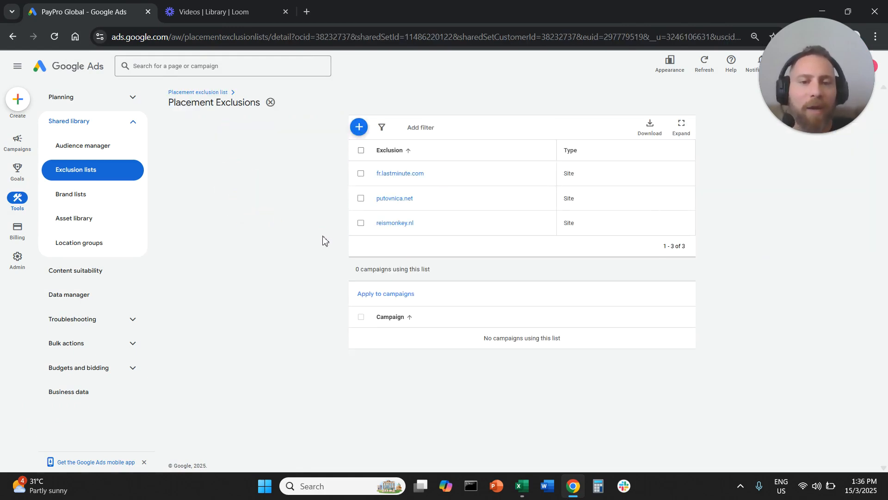
Start uploading a list to Placement Exclusions, then download the placement exclusion list template as CSV and open it in Excel
click(360, 129)
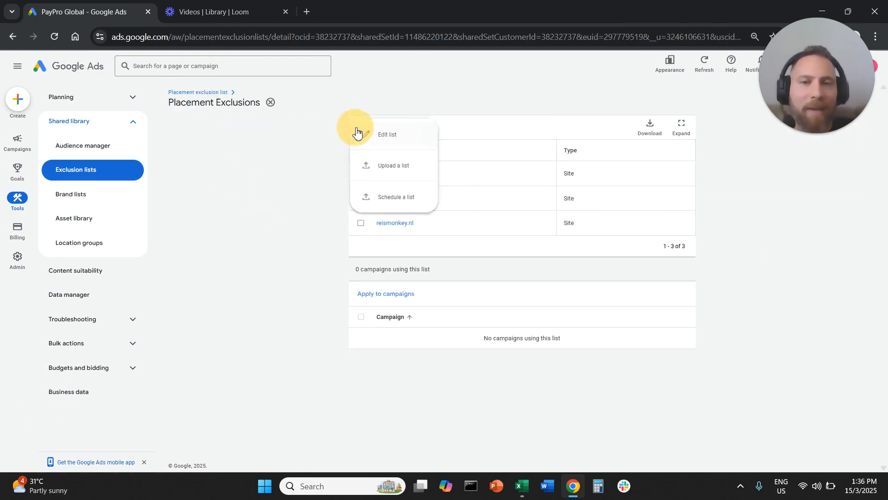
click(408, 173)
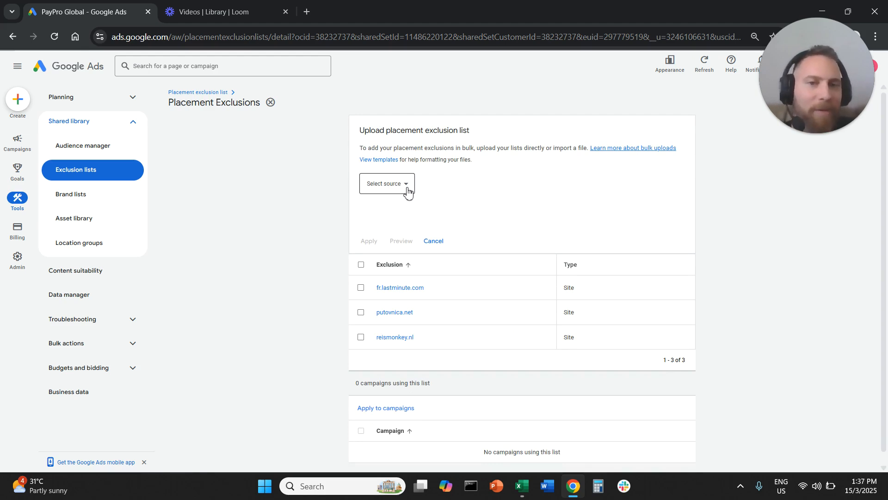
click(395, 162)
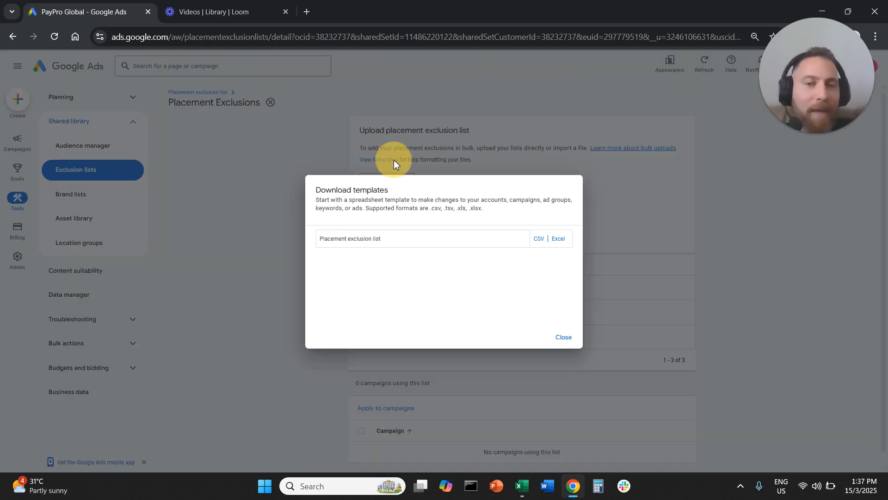
click(539, 239)
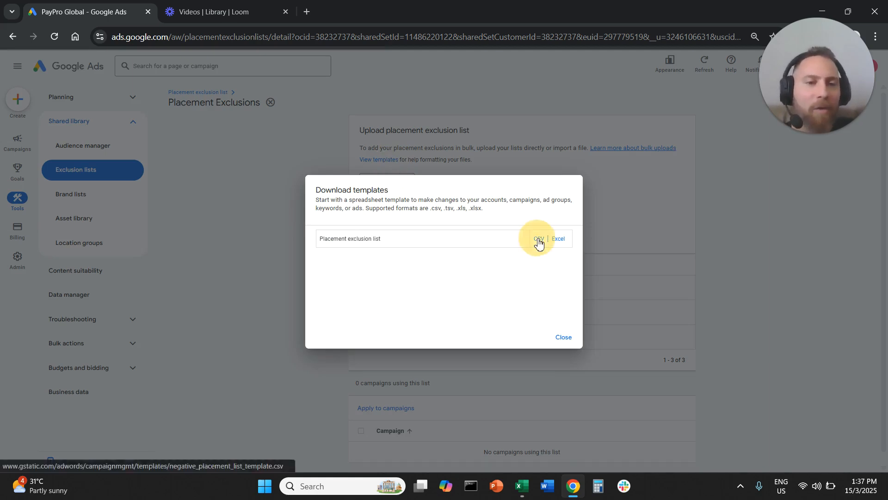
click(697, 70)
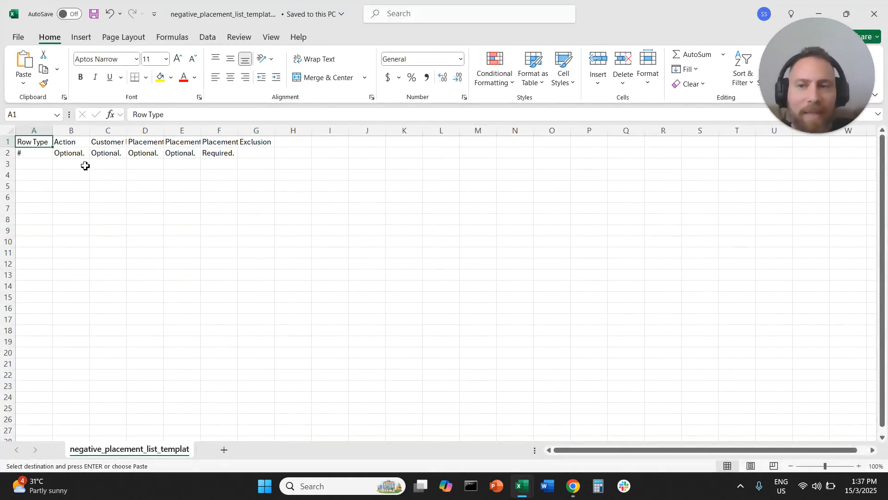
Widen the template's columns and reduce the Row Type entry in row 2 to "Negative Placement"
drag(49, 130, 334, 136)
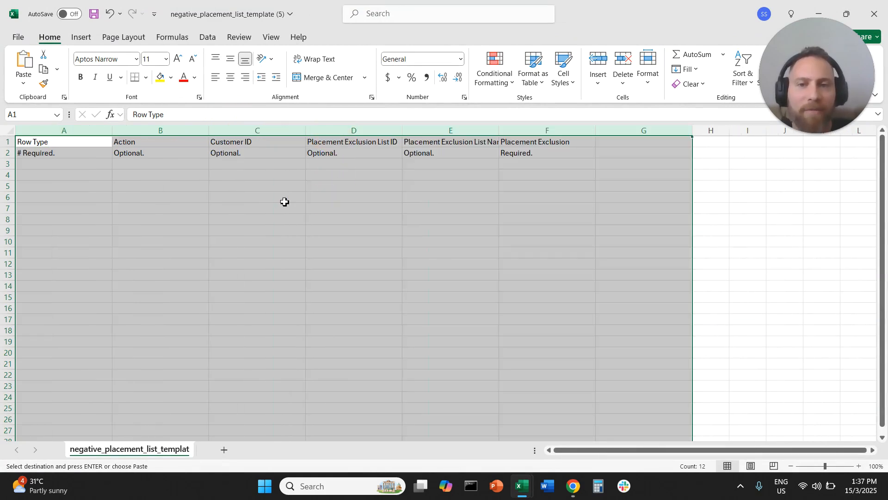
click(283, 200)
double_click(63, 154)
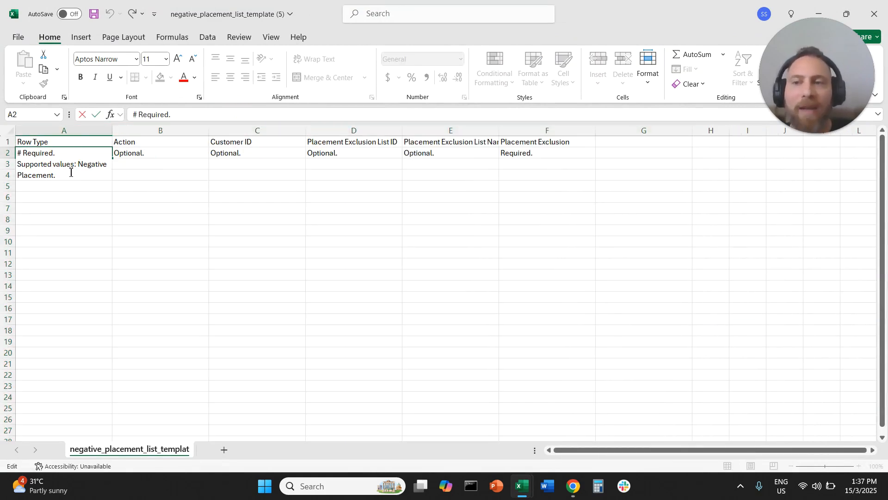
drag(80, 163, 13, 154)
key(BackSpace)
key(BackSpace)
key(Return)
click(95, 178)
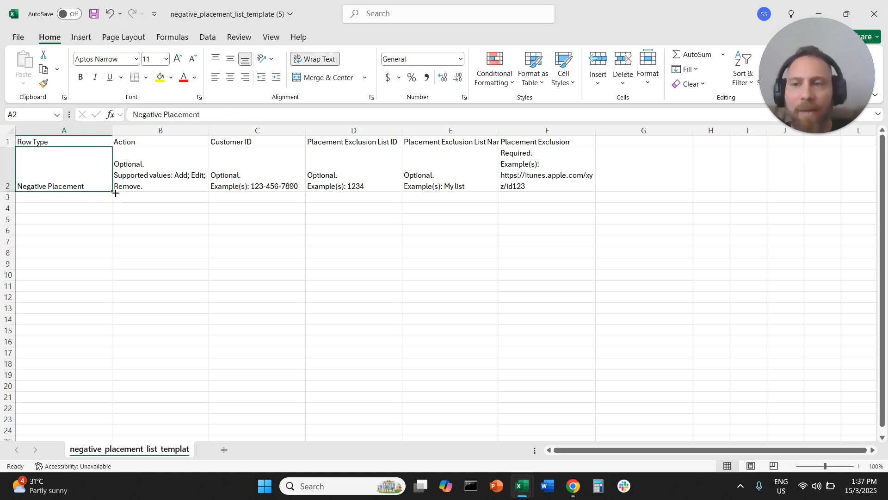
Clear the sample text in row 2 from the Action column through the Placement Exclusion List Name column
drag(169, 176, 358, 183)
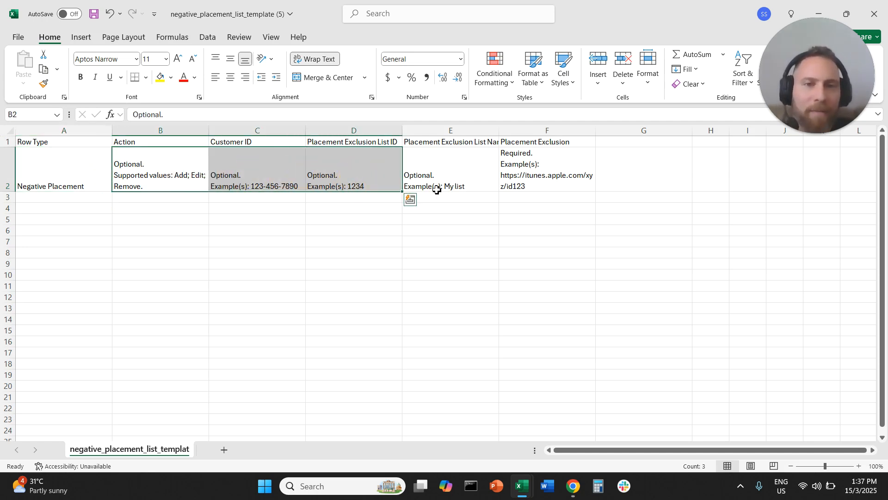
key(Delete)
click(462, 170)
double_click(468, 172)
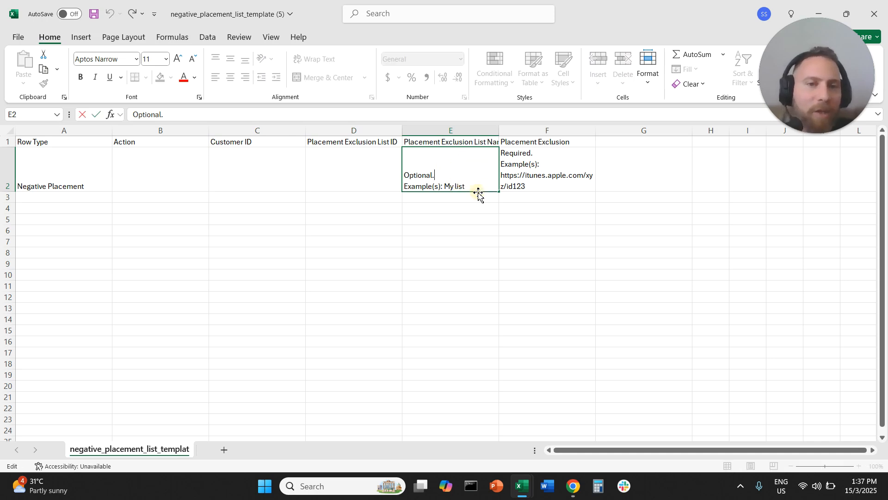
drag(466, 185, 417, 173)
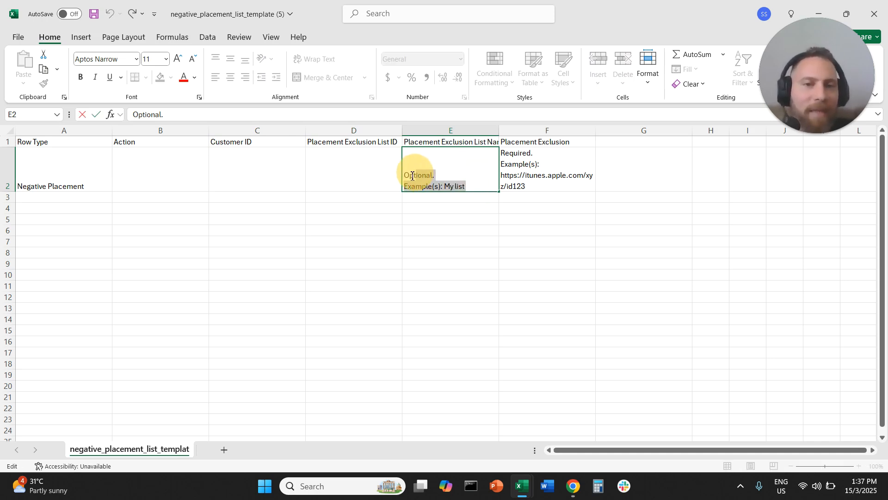
key(Return)
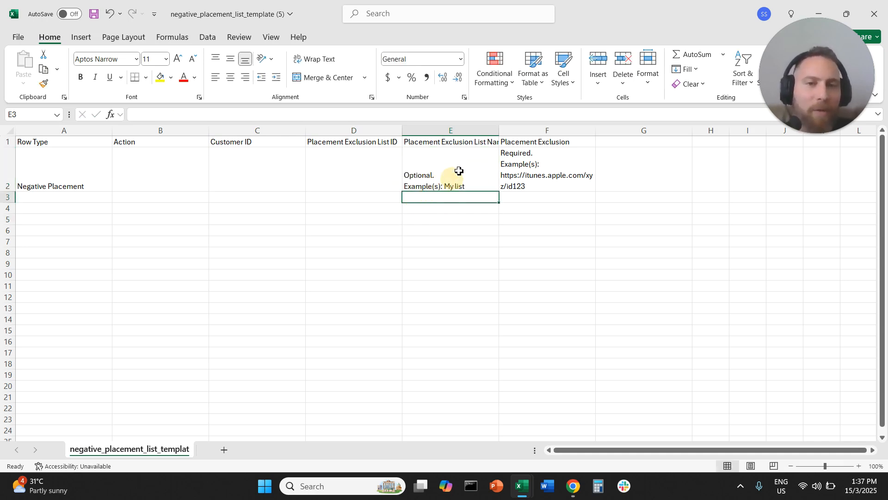
click(459, 168)
key(Delete)
click(492, 240)
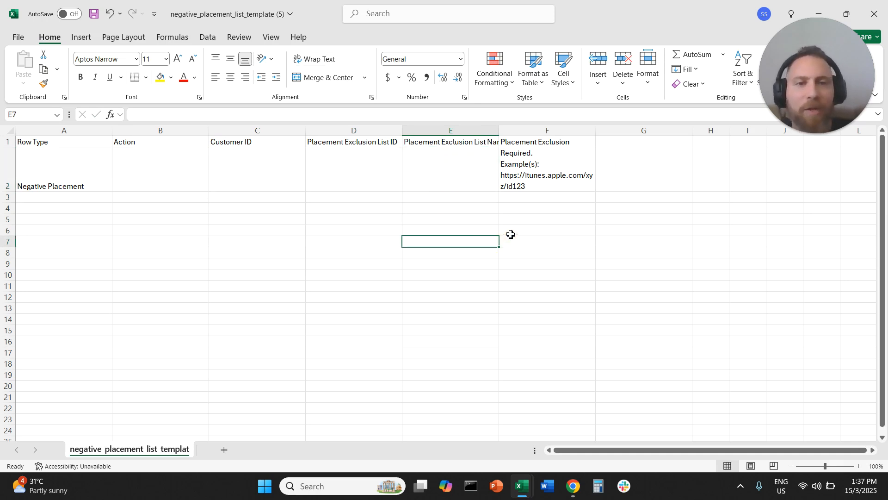
Clear the sample text in row 2 of the Placement Exclusion column
click(559, 165)
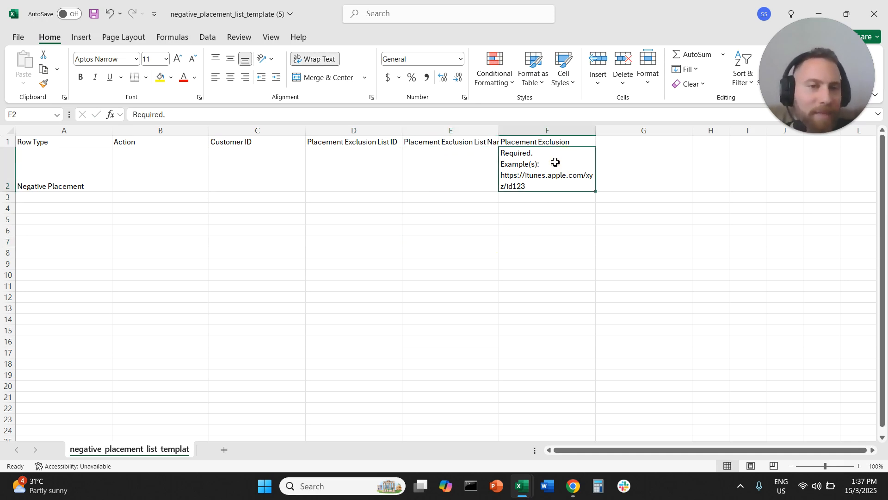
right_click(554, 162)
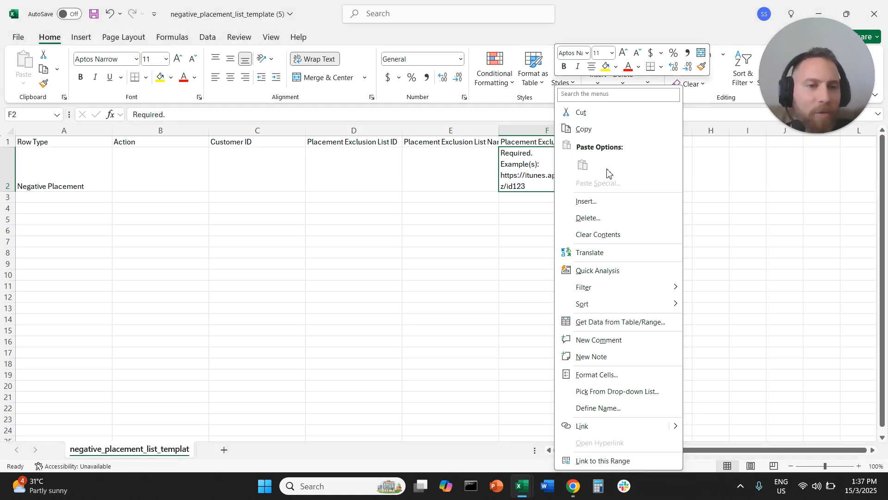
click(525, 175)
key(Delete)
click(547, 196)
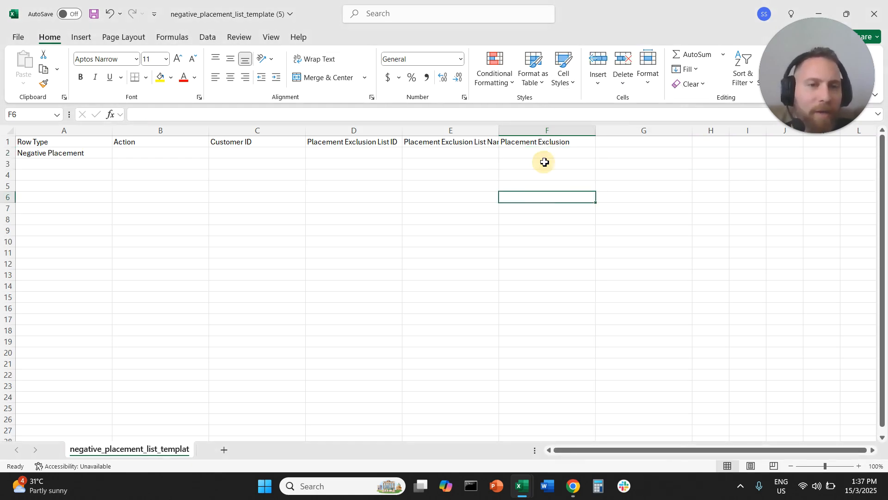
right_click(544, 159)
click(536, 154)
right_click(535, 154)
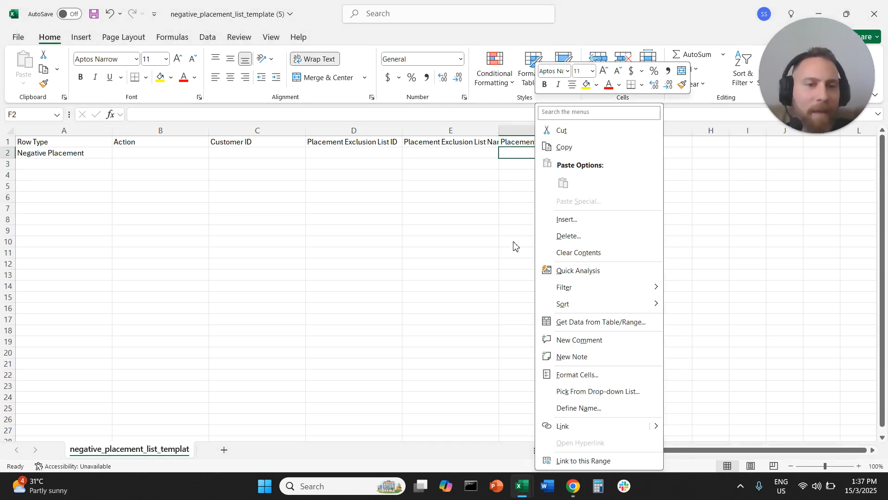
click(513, 243)
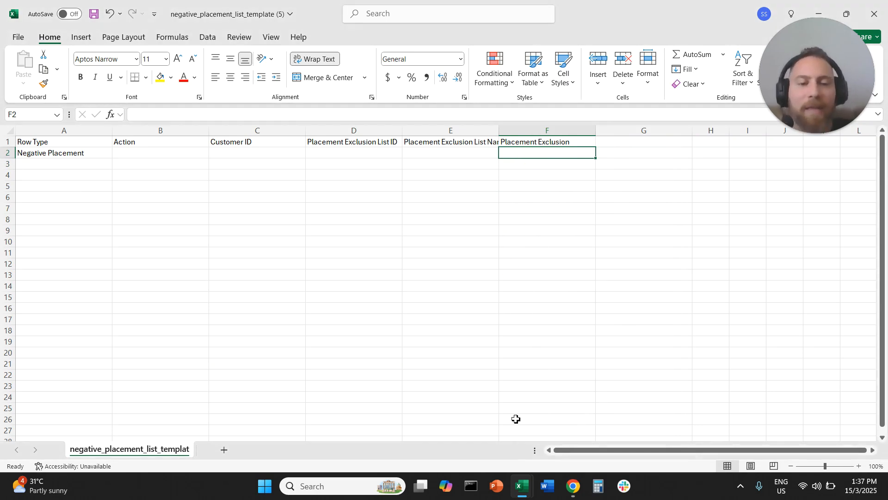
Return to the automatic placements report and copy the selected placements from needrom.com through pakistanbrands.com again
mouse_move(524, 494)
click(418, 422)
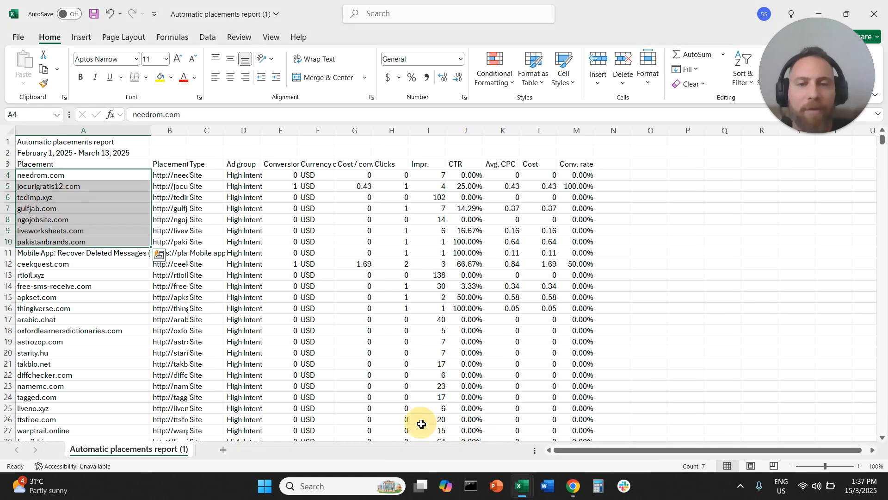
right_click(63, 185)
click(90, 129)
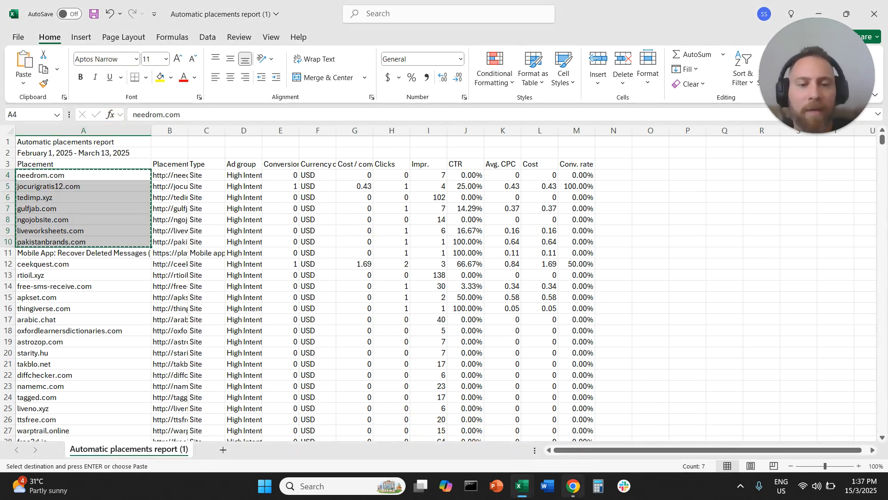
Switch to the negative placement list template and paste the copied placements under Placement Exclusion, starting in cell F2
mouse_move(573, 486)
click(572, 444)
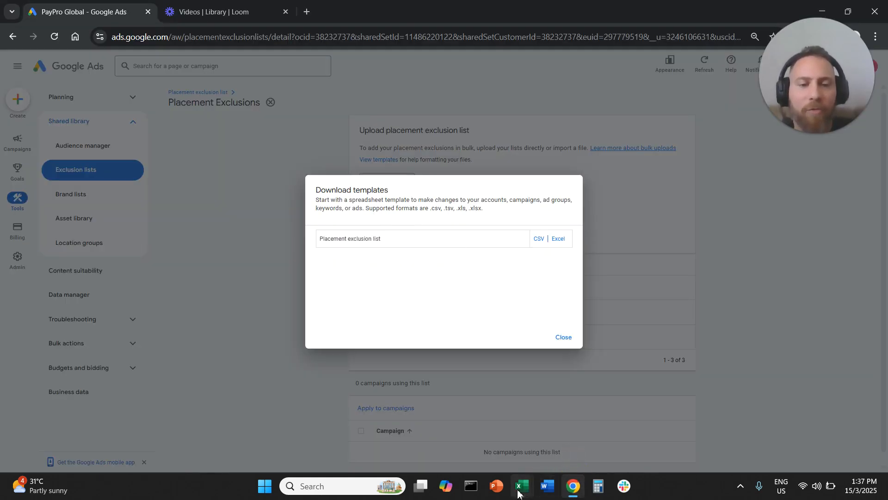
mouse_move(522, 486)
click(579, 424)
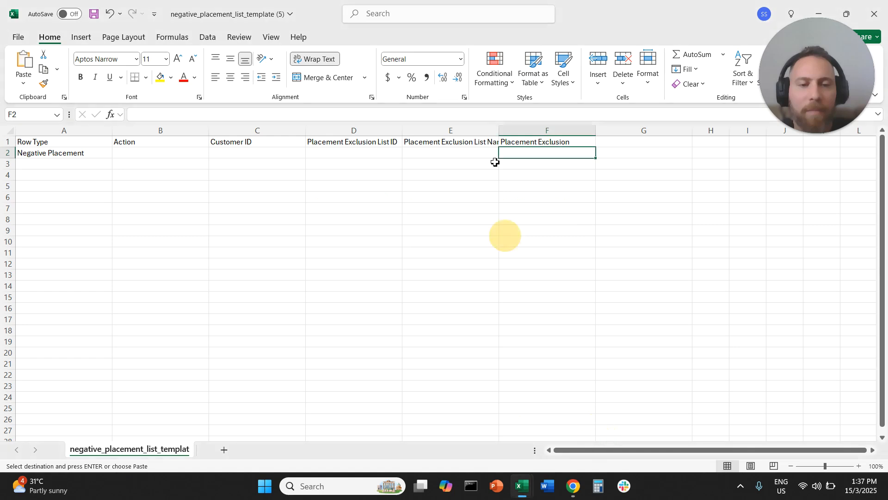
right_click(525, 153)
click(572, 183)
click(414, 182)
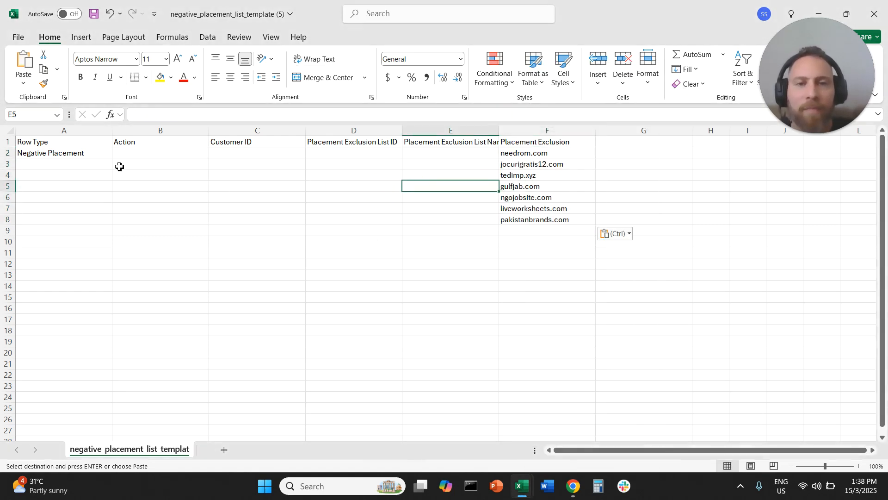
Fill "Negative Placement" down the Row Type column through row 8, beside every pasted placement
click(103, 154)
drag(114, 159, 99, 222)
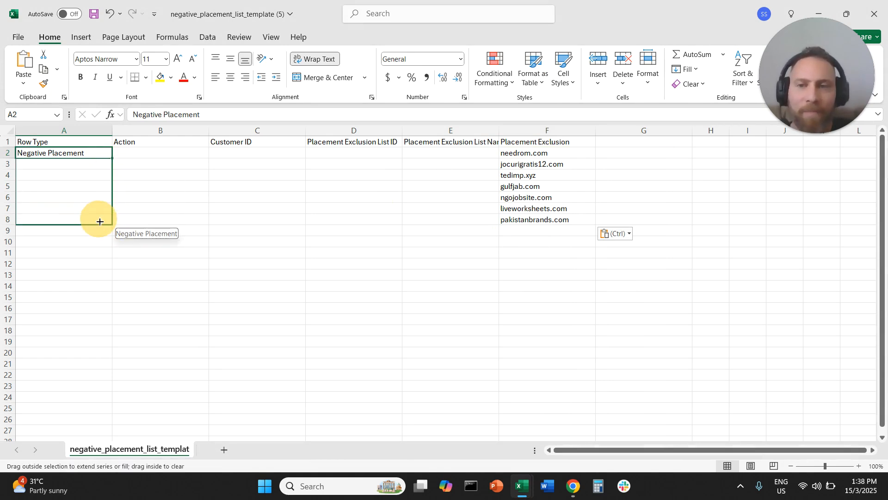
drag(100, 221, 100, 222)
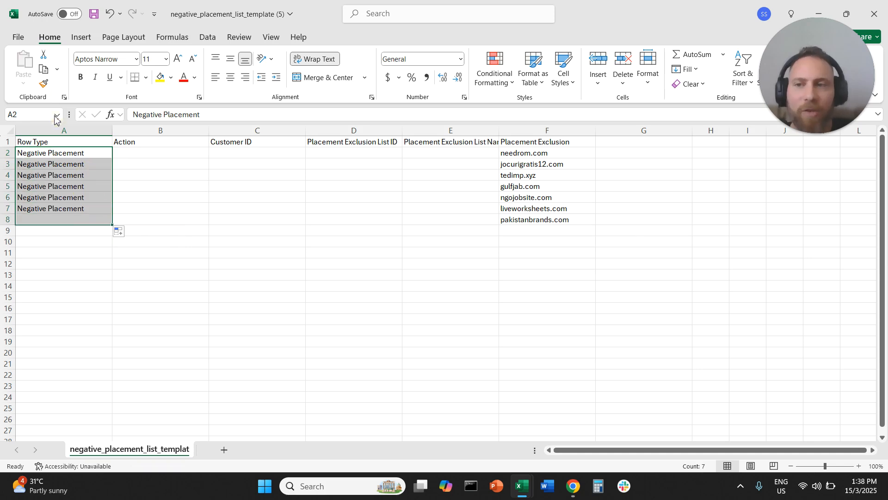
Highlight the Row Type and Placement Exclusion header cells in yellow and review the entries beneath them
click(55, 144)
click(162, 78)
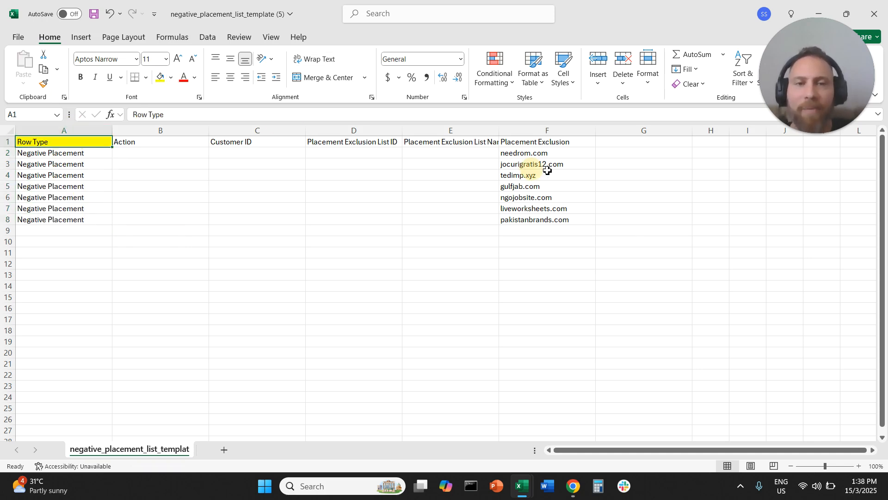
click(573, 143)
click(160, 77)
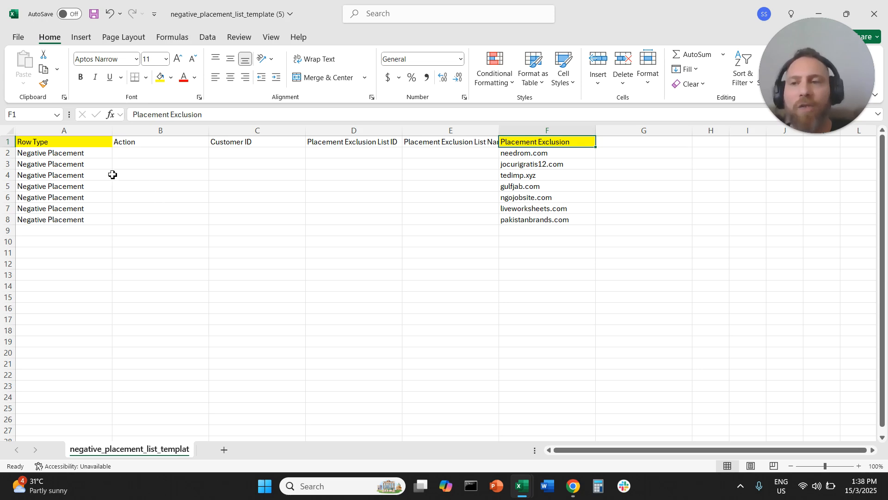
drag(91, 153, 93, 232)
drag(555, 151, 559, 221)
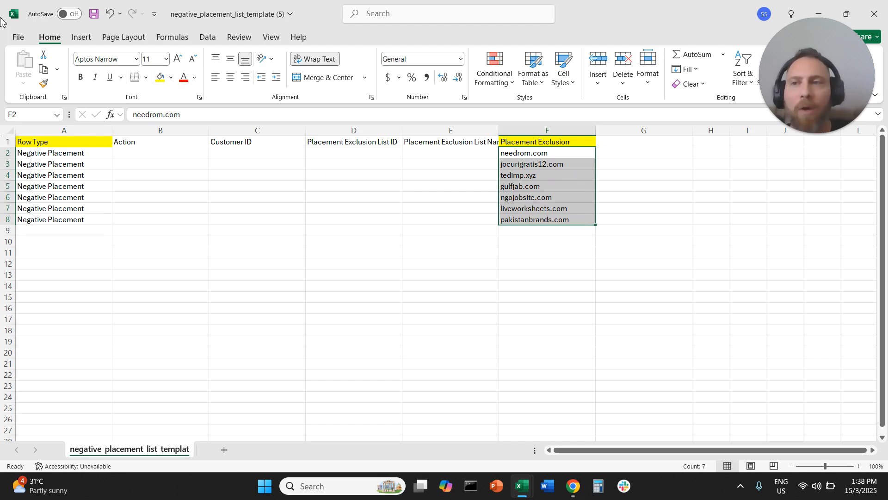
Save the filled-in template as a comma-delimited CSV named "test exclusions v2" in the Downloads folder
click(19, 38)
click(46, 214)
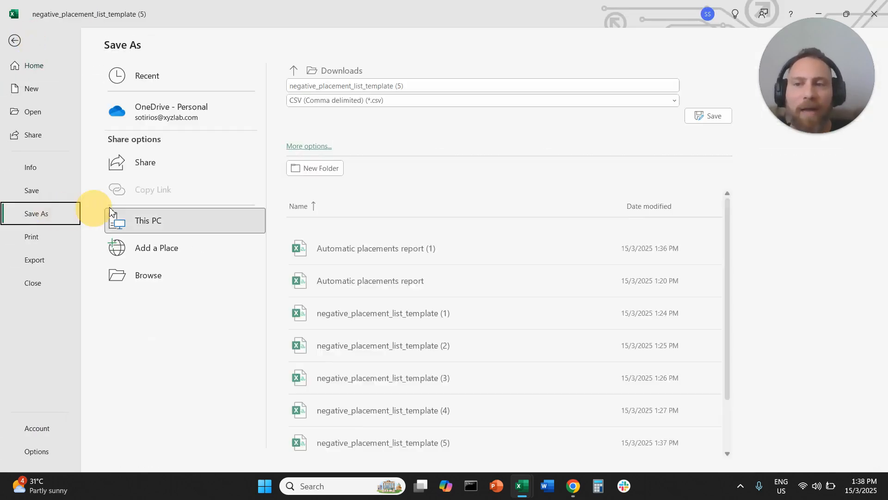
click(206, 283)
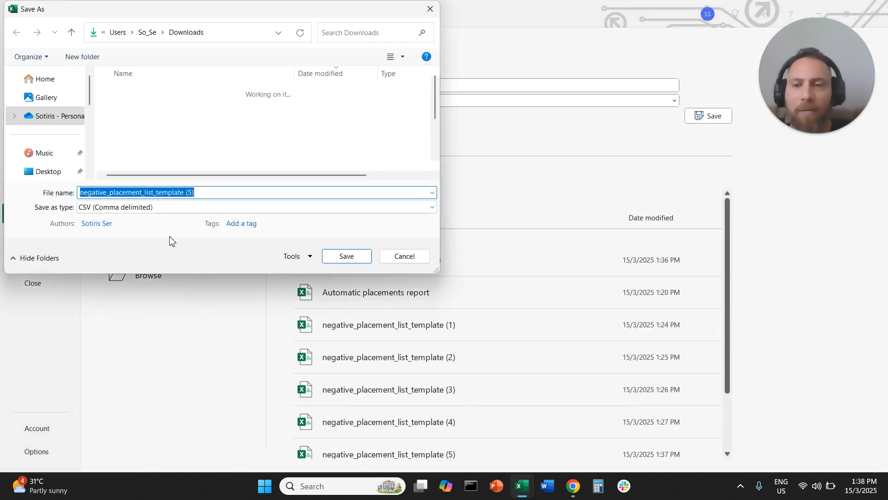
text(test )
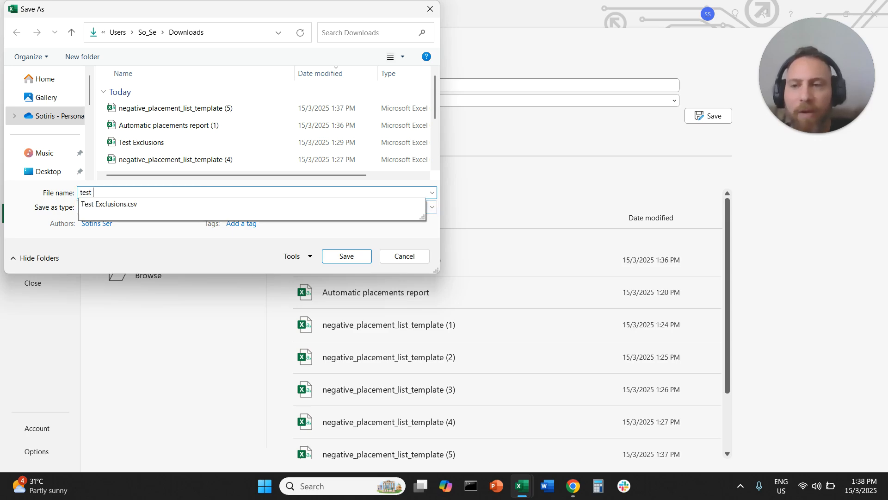
text(exclusions v2)
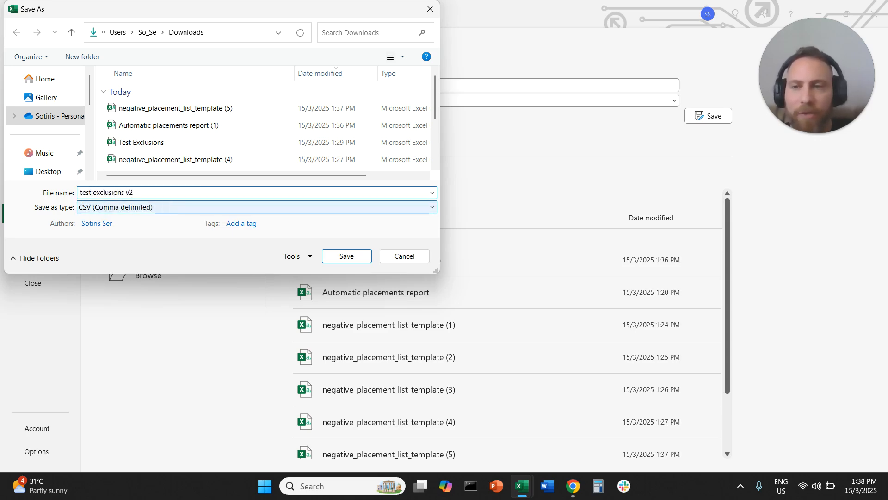
click(351, 257)
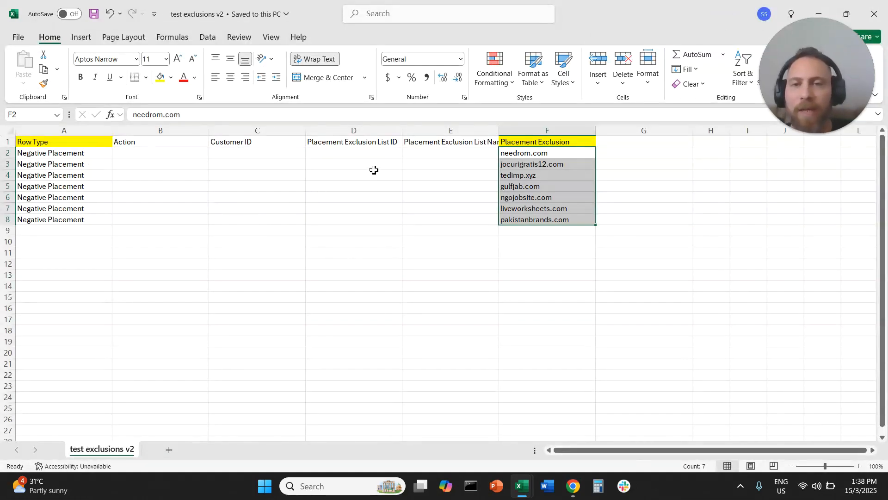
Close the exclusions workbook and the automatic placements report, discarding the report's changes
click(874, 14)
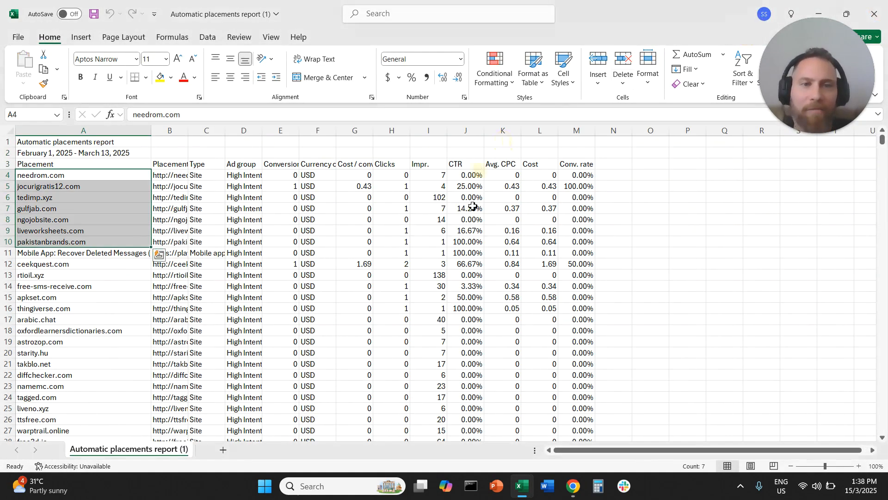
click(874, 14)
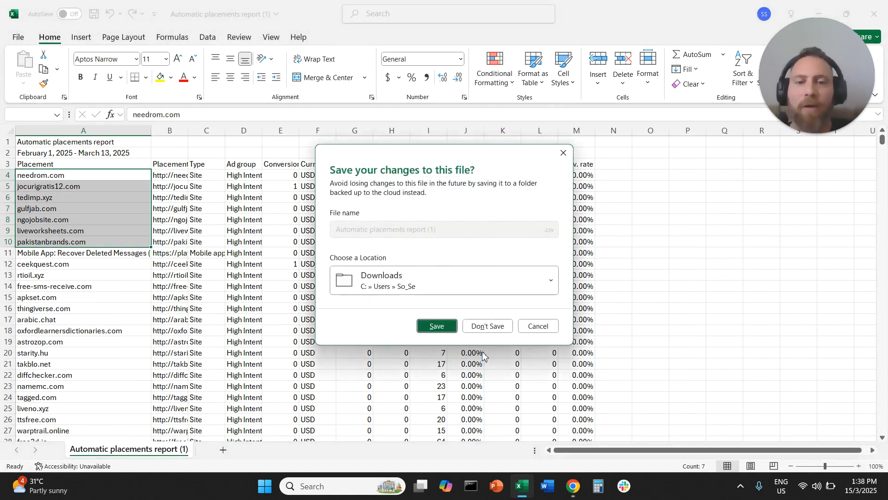
click(485, 327)
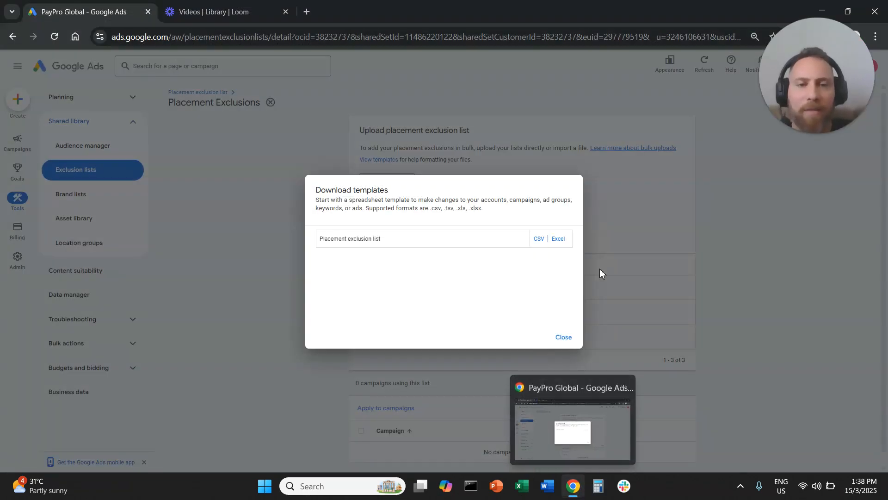
In Google Ads, dismiss the template download dialog, then upload test exclusions v2.csv to the Placement Exclusions list and apply it
click(568, 338)
click(404, 189)
click(406, 191)
click(462, 184)
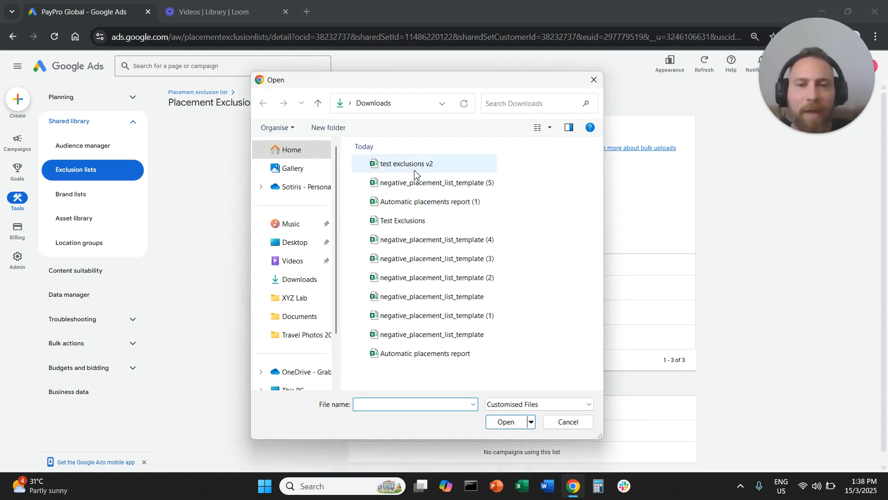
click(402, 164)
click(507, 422)
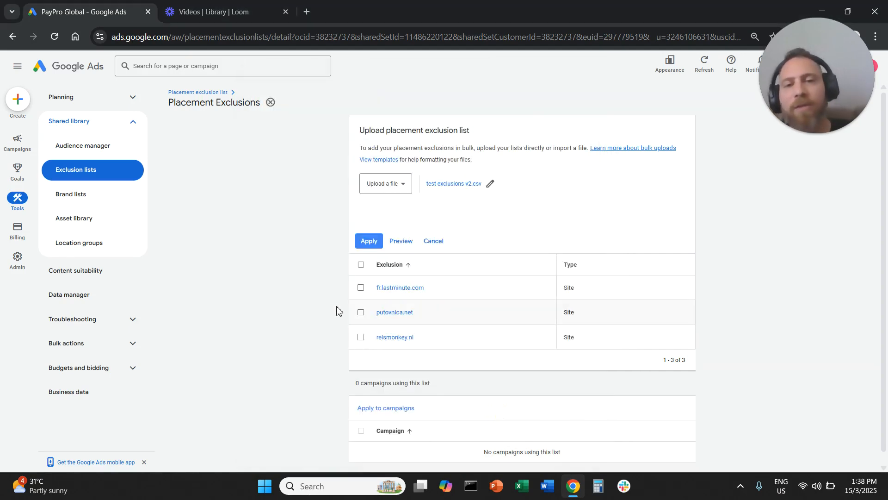
click(379, 242)
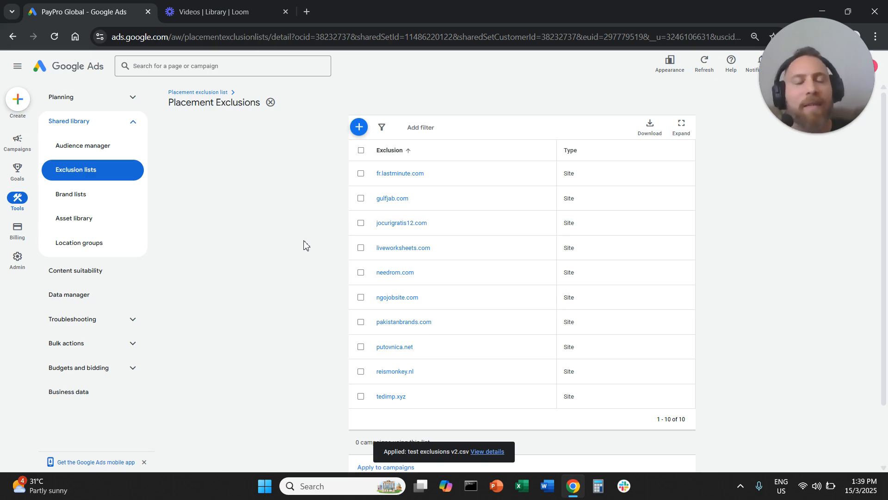
Return to the placement exclusion lists overview, open the form for uploading a new list and look at its file source choices
click(271, 103)
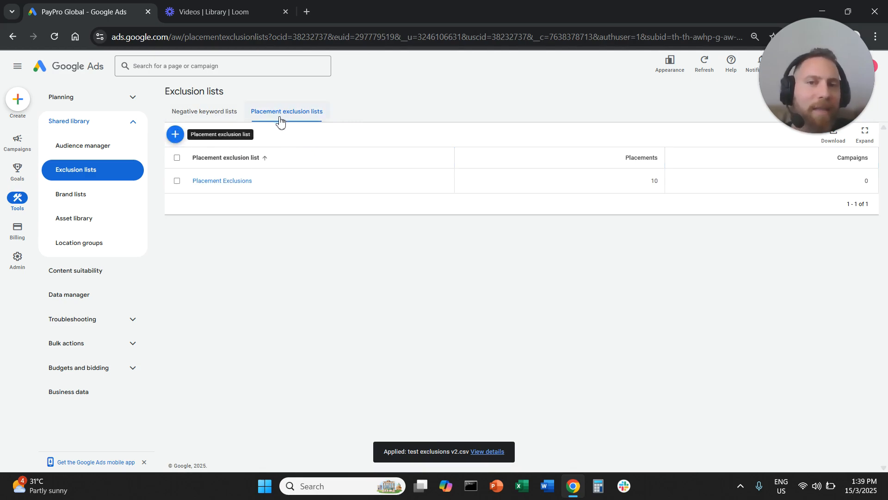
click(176, 138)
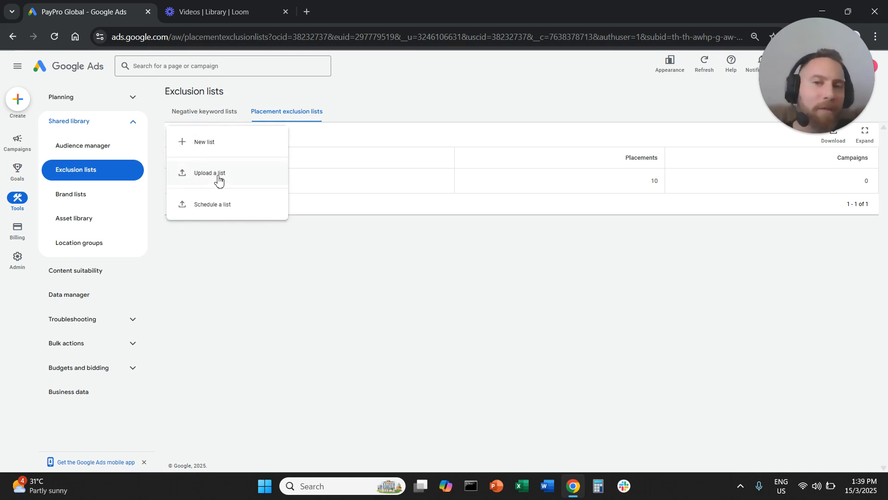
click(237, 185)
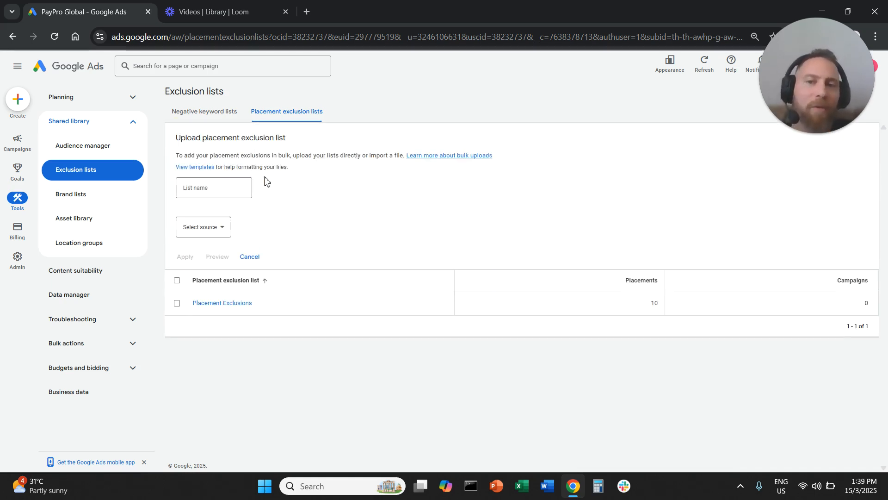
click(224, 230)
click(378, 205)
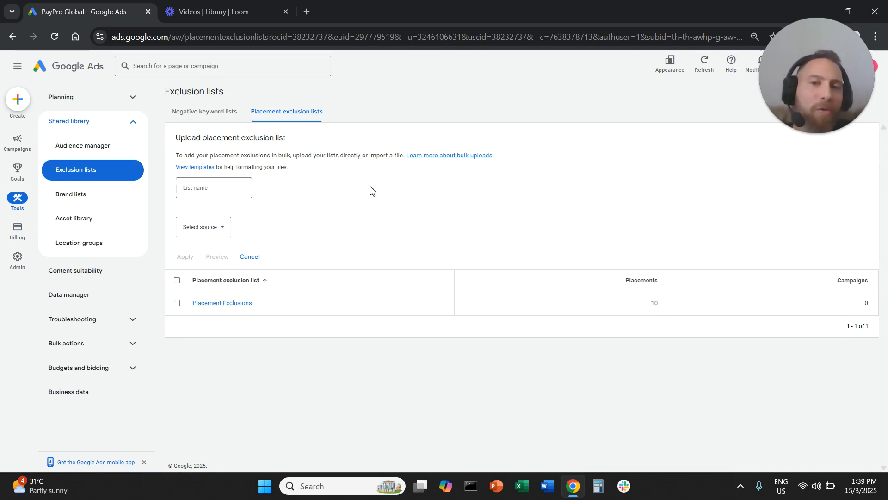